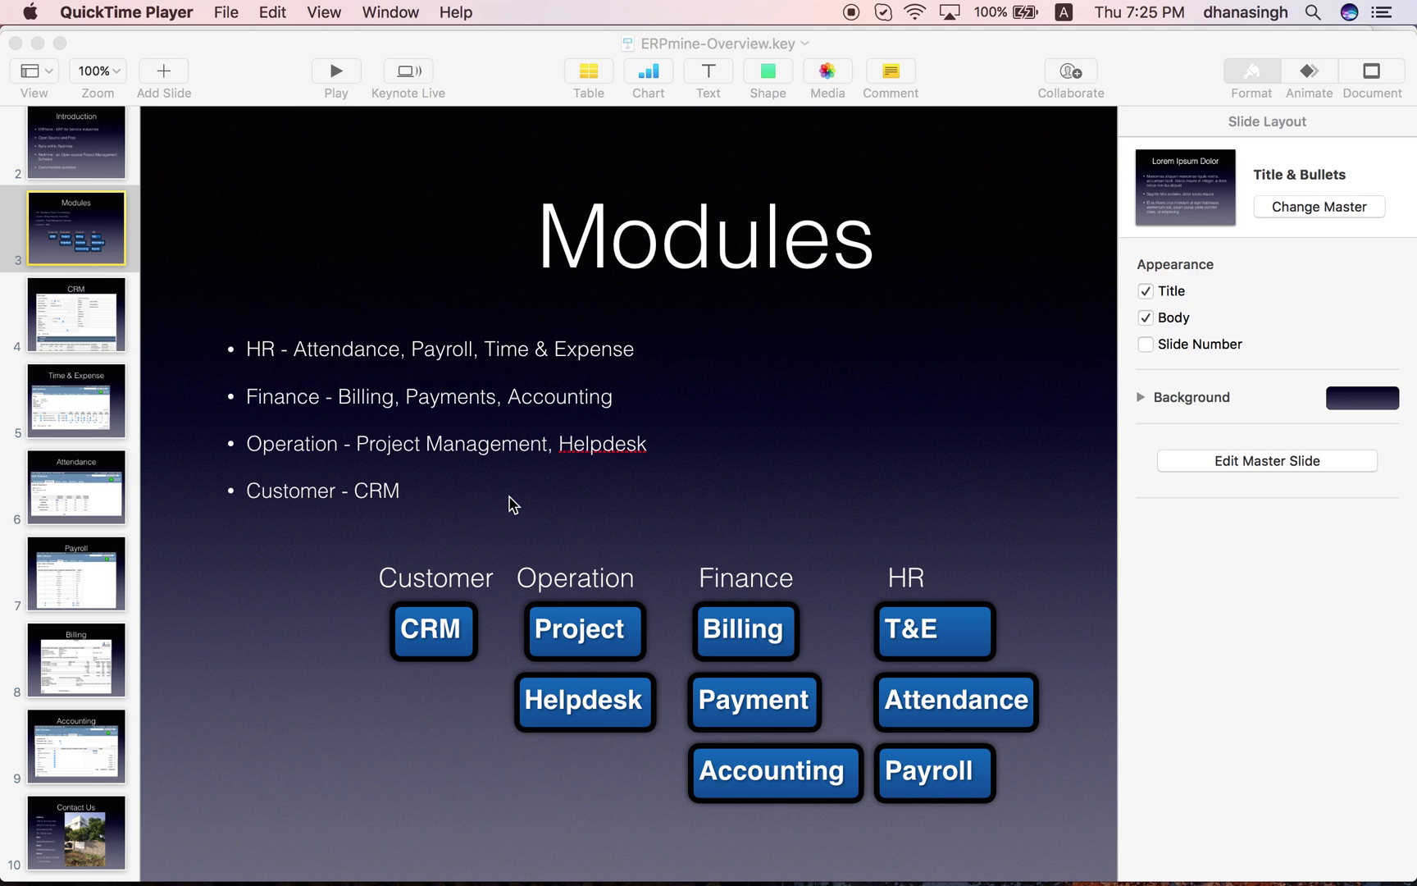
- Switch to Safari and open ERPmine's CRM module to show the Leads list
{"action": "key", "text": "super+Tab"}
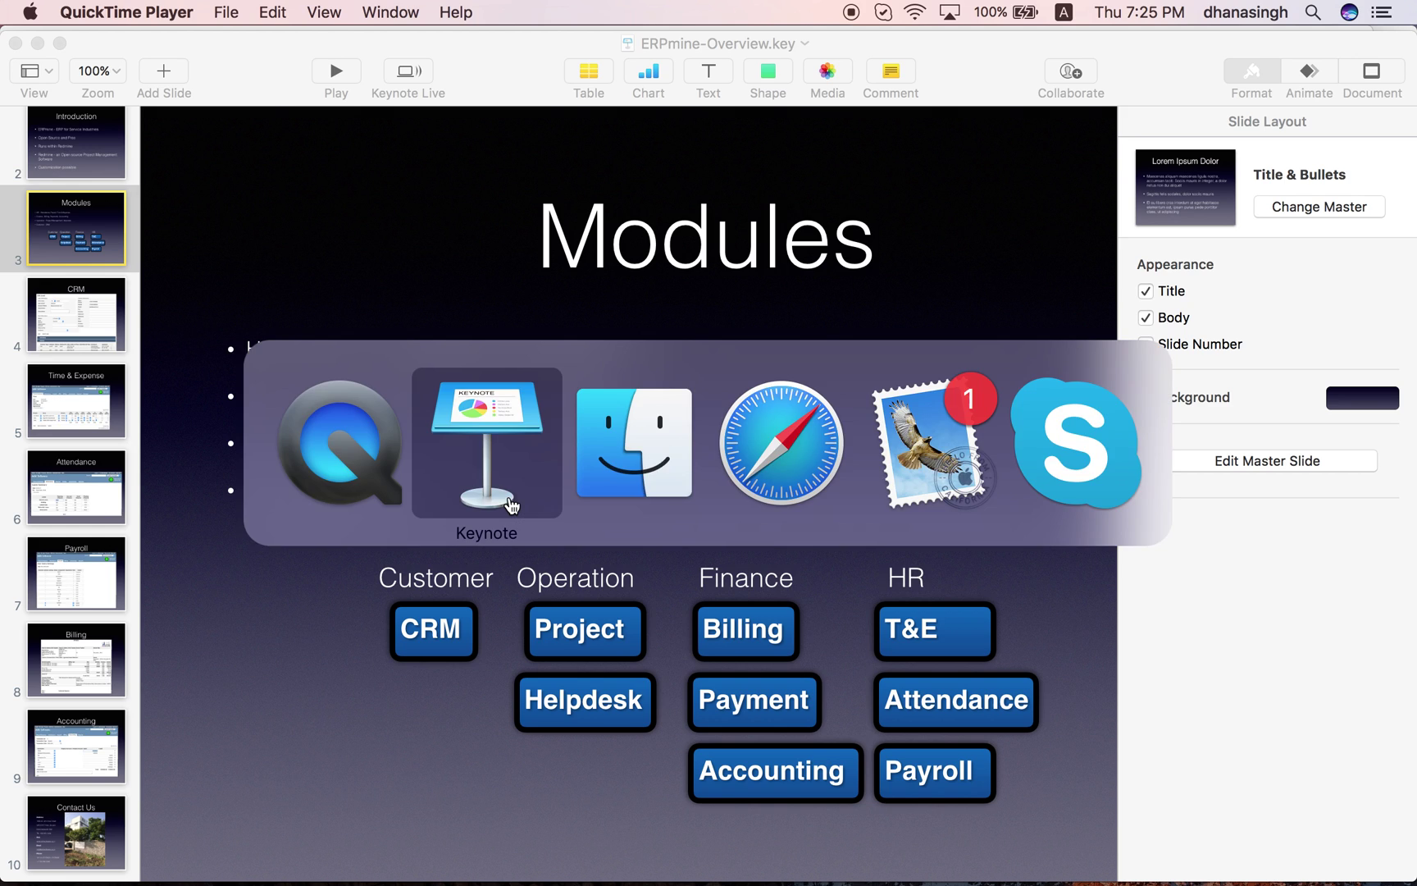
{"action": "key", "text": "super+Tab"}
{"action": "key", "text": "super+Tab"}
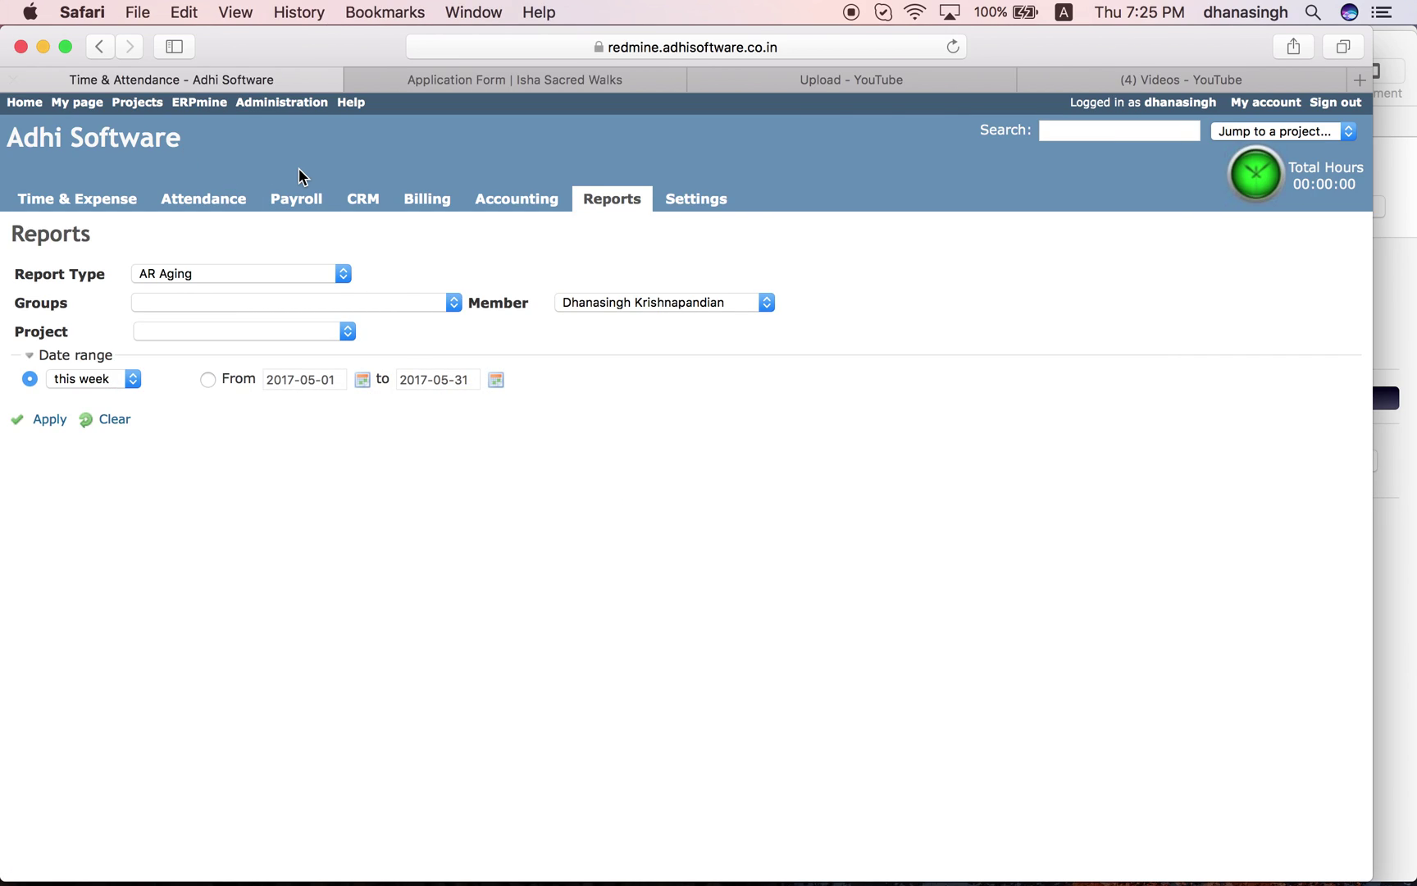
{"action": "left_click", "coordinate": [363, 199]}
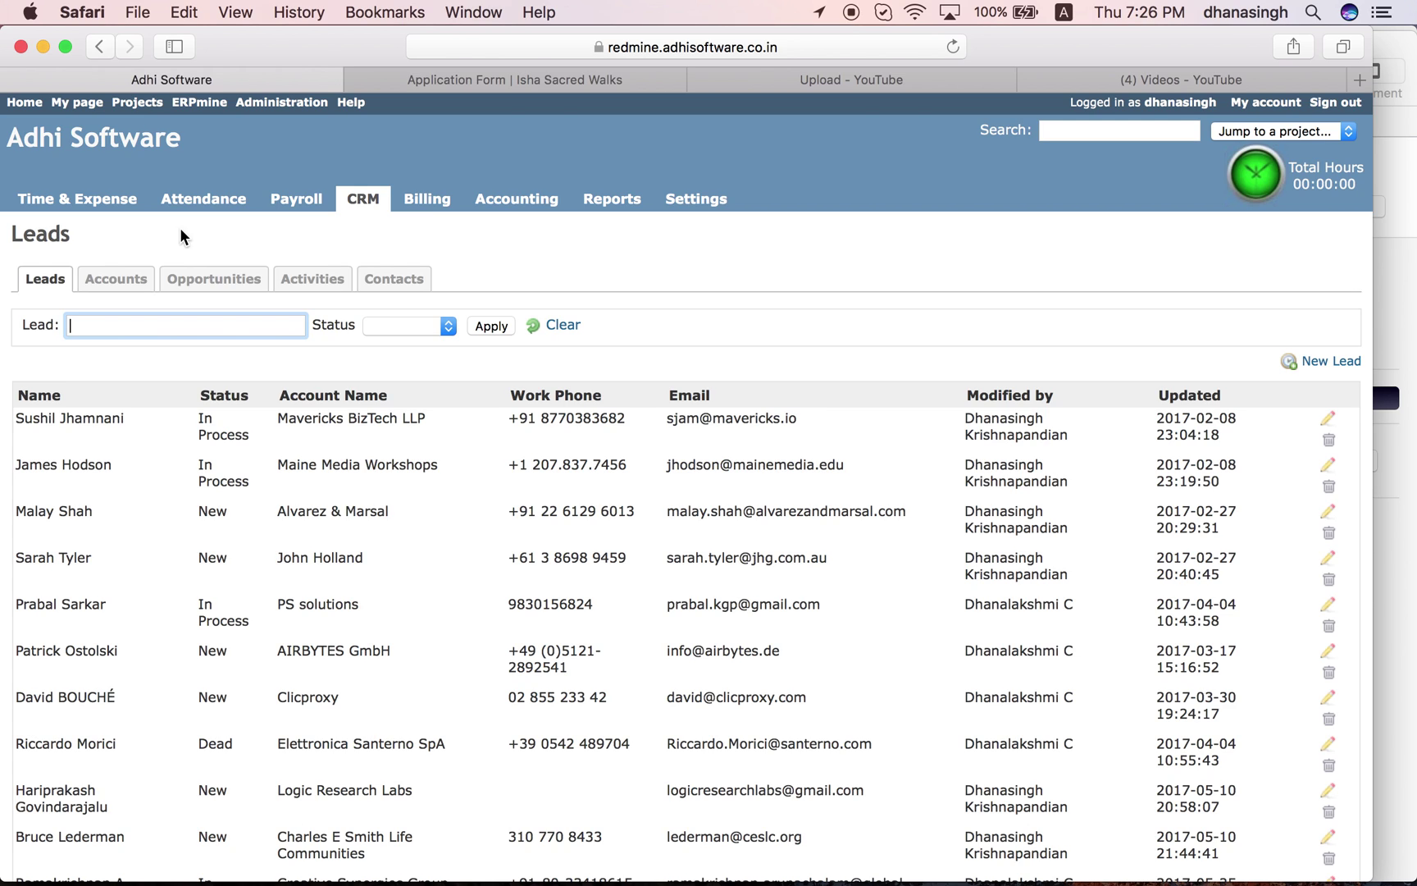
- Browse the CRM Accounts, Opportunities and Activities lists, ending on the empty Contacts page
{"action": "left_click", "coordinate": [114, 279]}
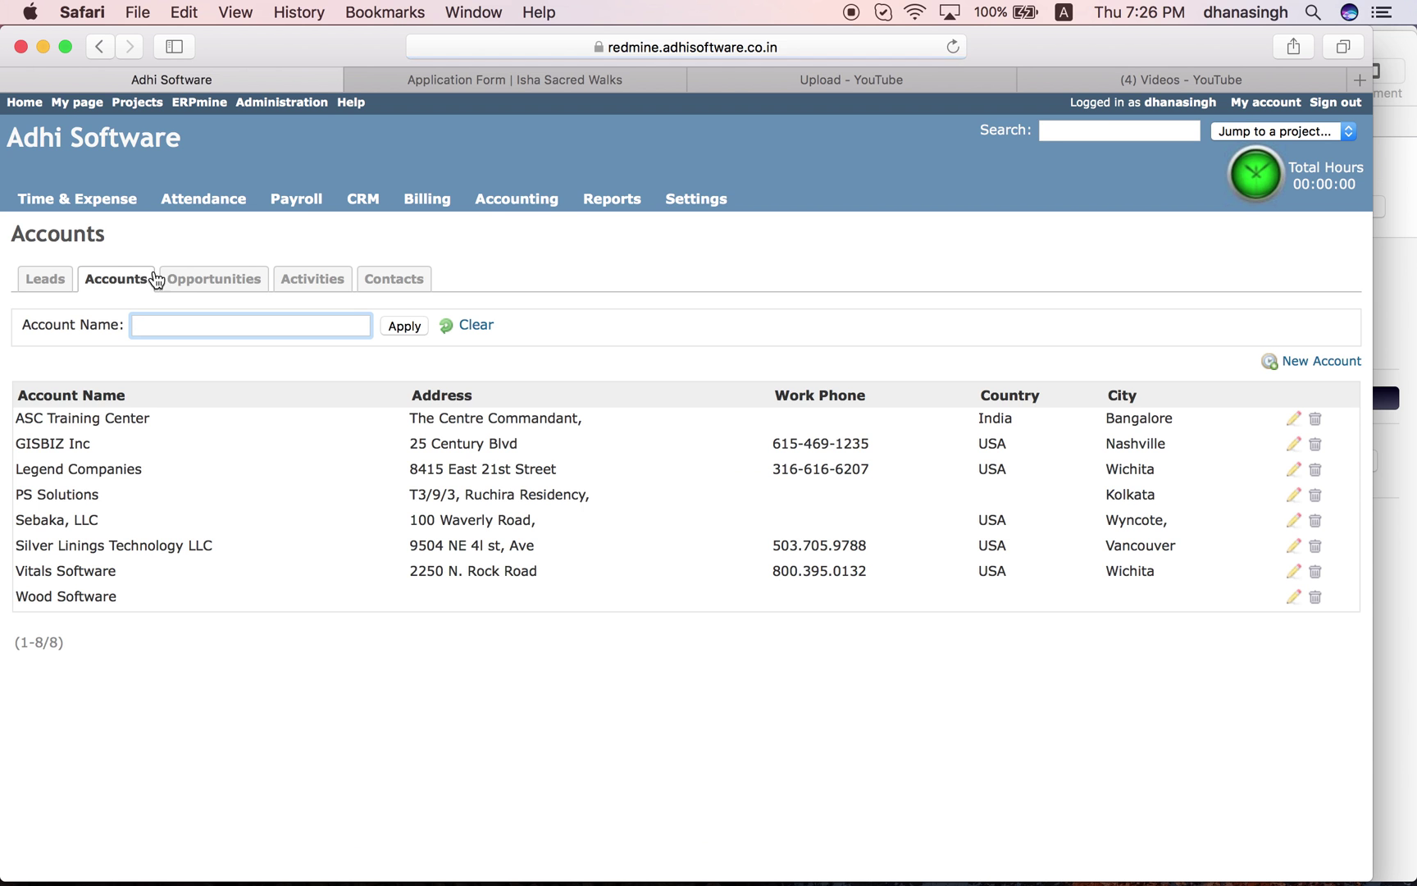
{"action": "left_click", "coordinate": [211, 279]}
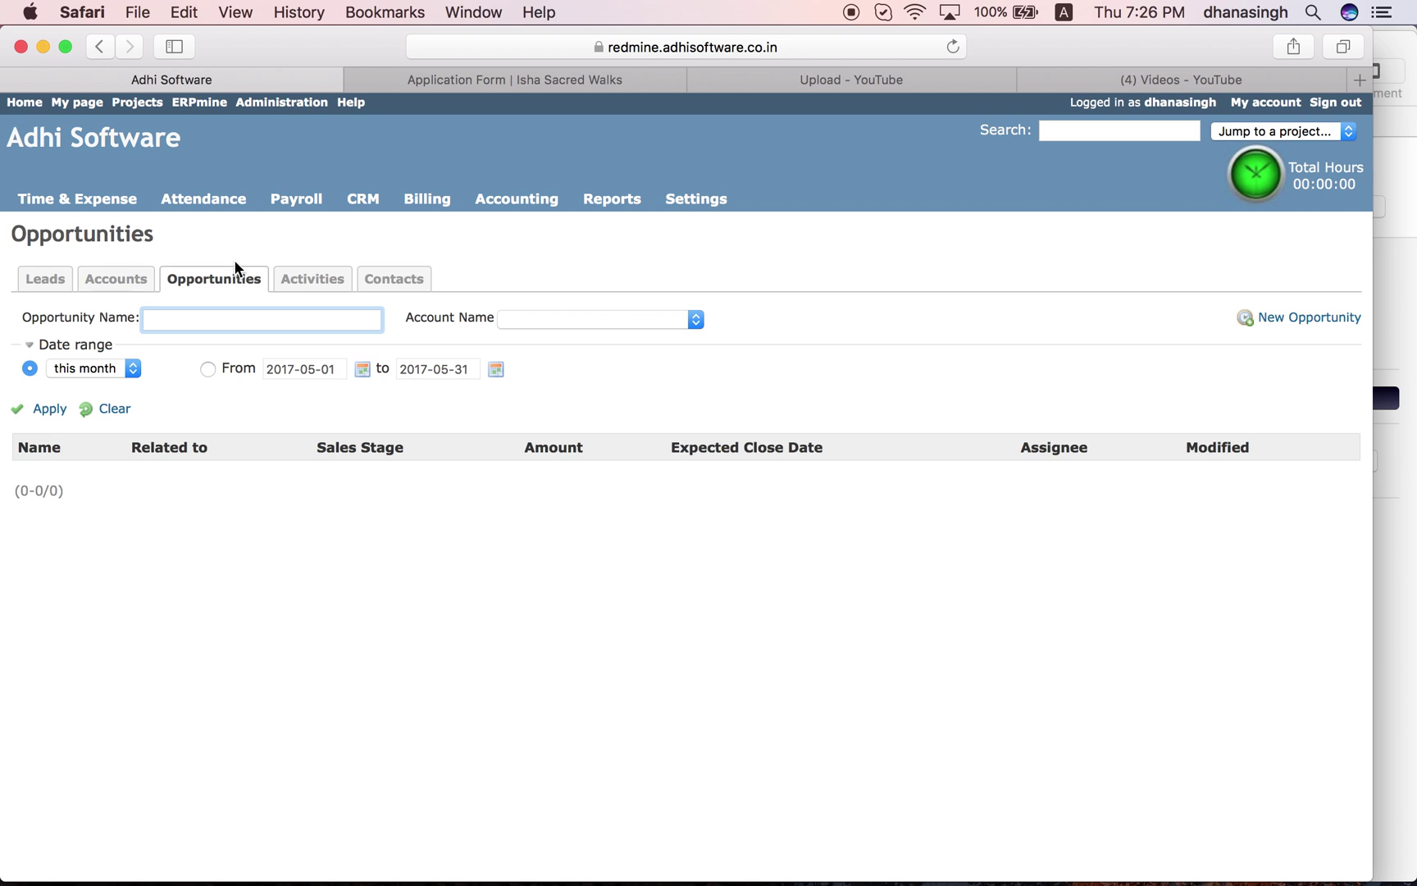
{"action": "left_click", "coordinate": [293, 282]}
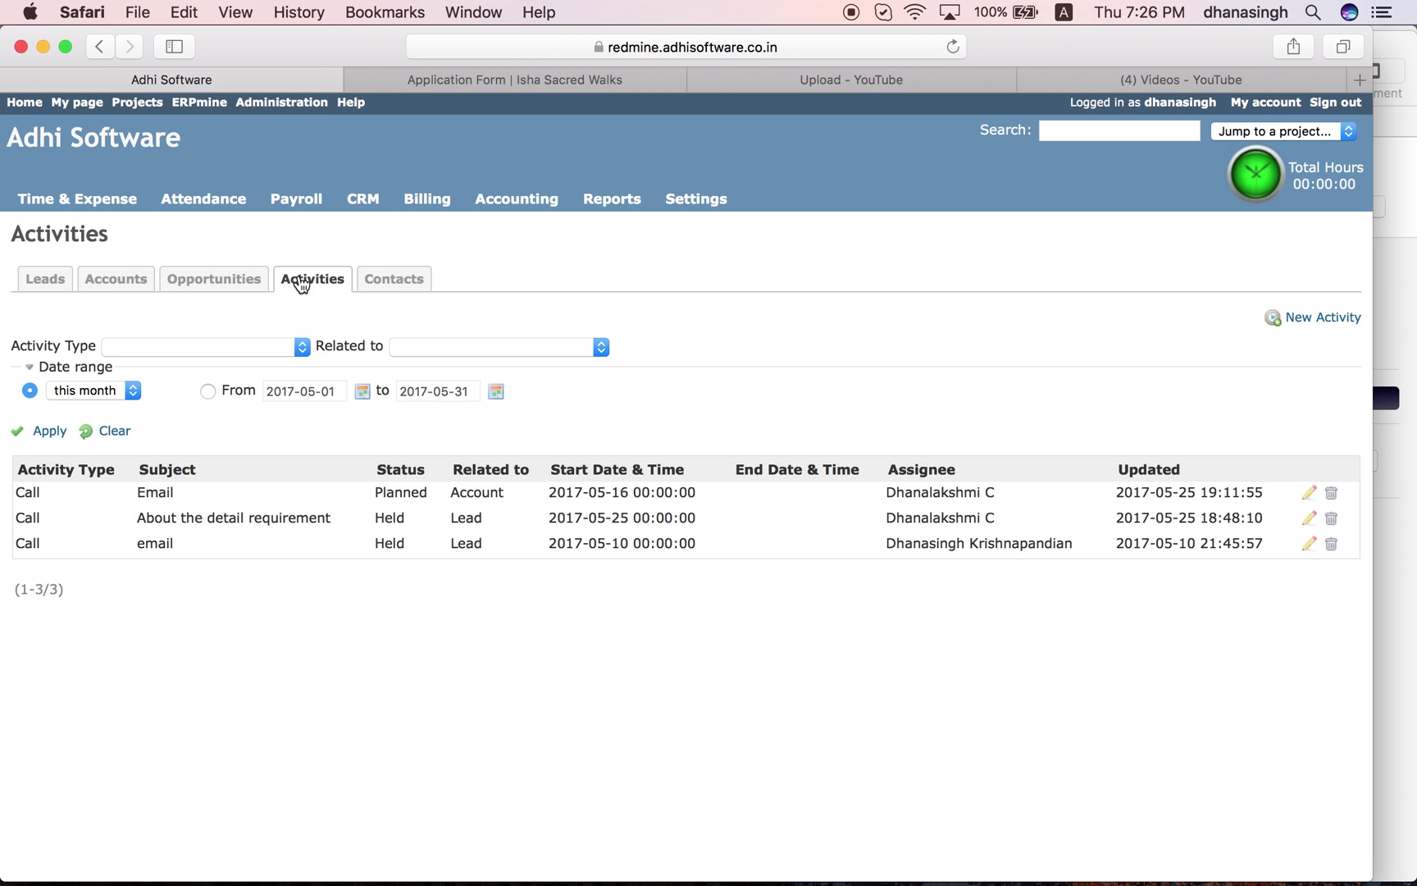
{"action": "left_click", "coordinate": [398, 278]}
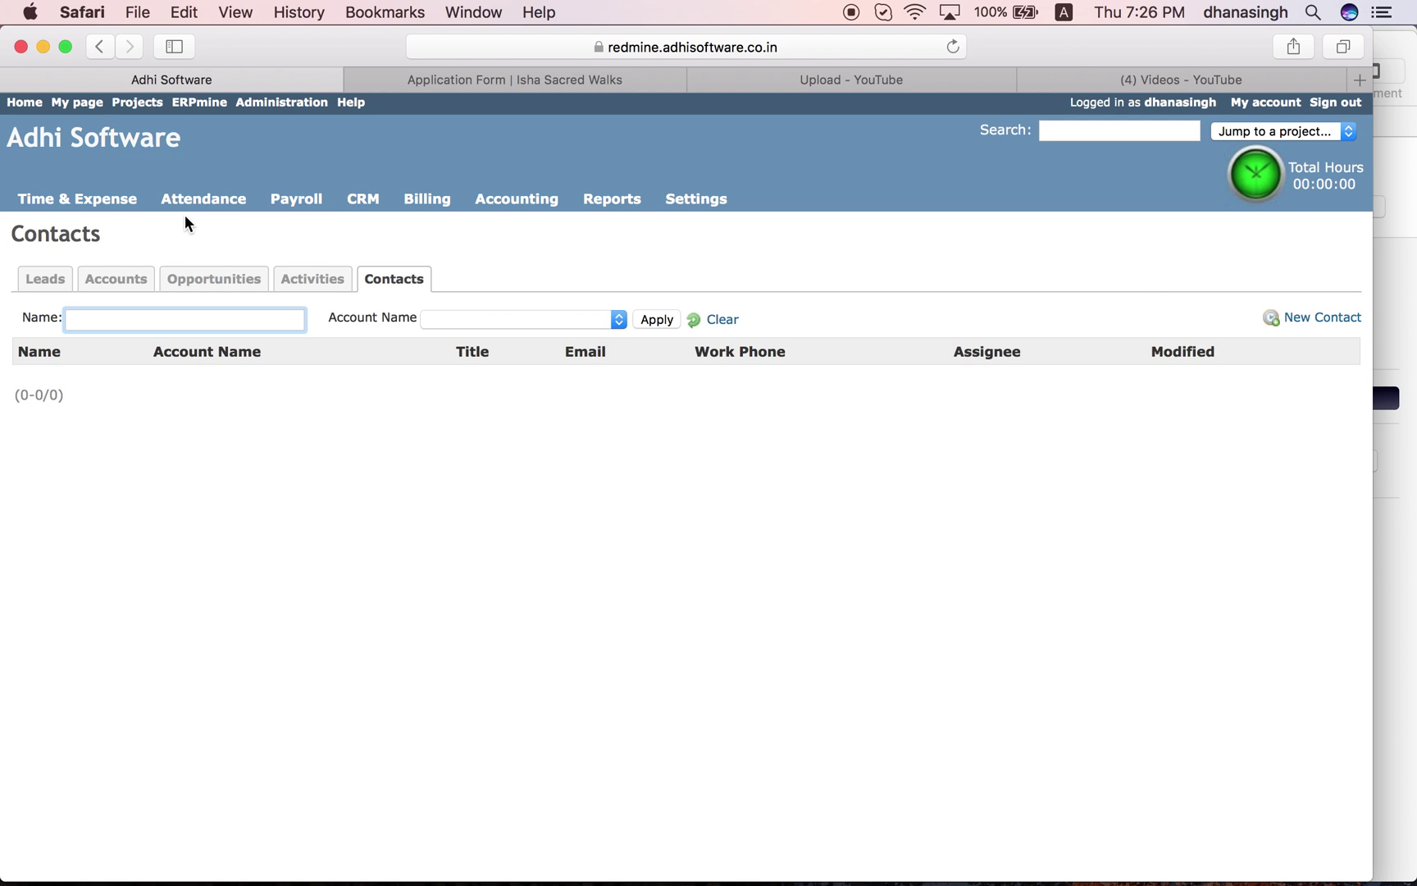
- Open Time & Expense, inspect the 05/01/2017 timesheet, then go back to the Time list
{"action": "left_click", "coordinate": [76, 207]}
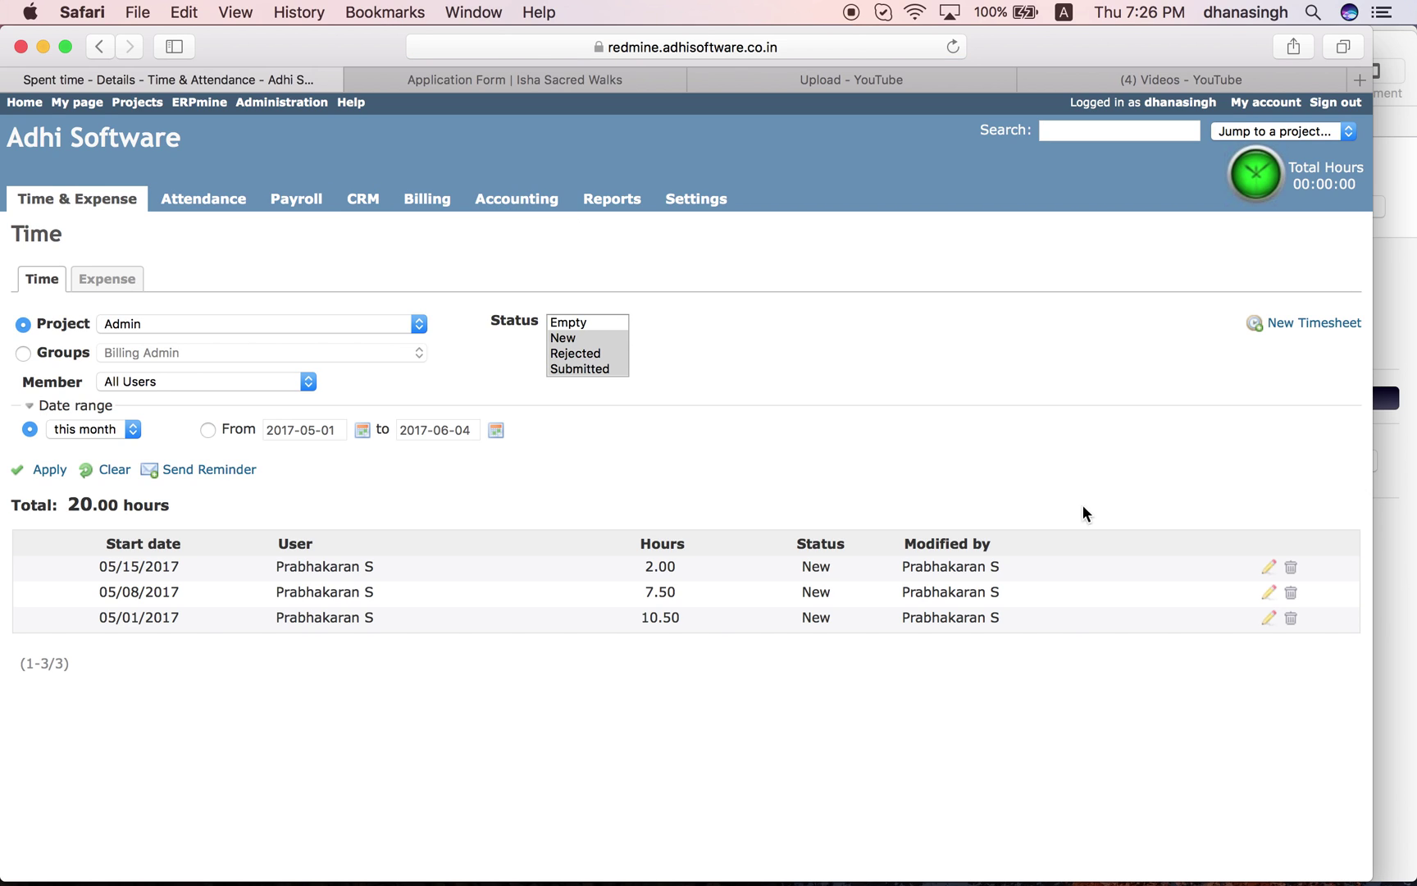
{"action": "left_click", "coordinate": [1268, 617]}
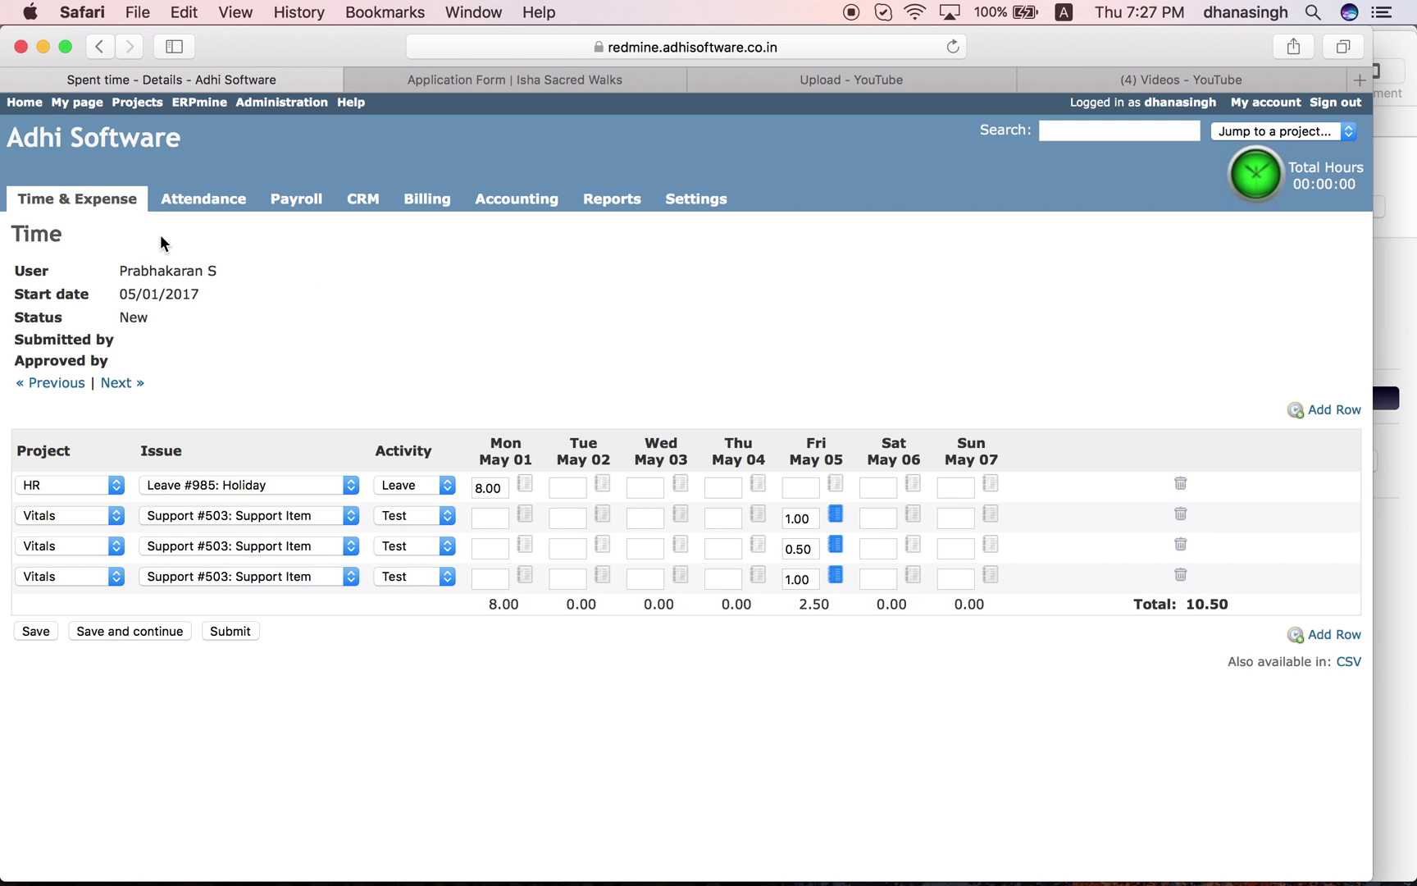
{"action": "left_click", "coordinate": [82, 201]}
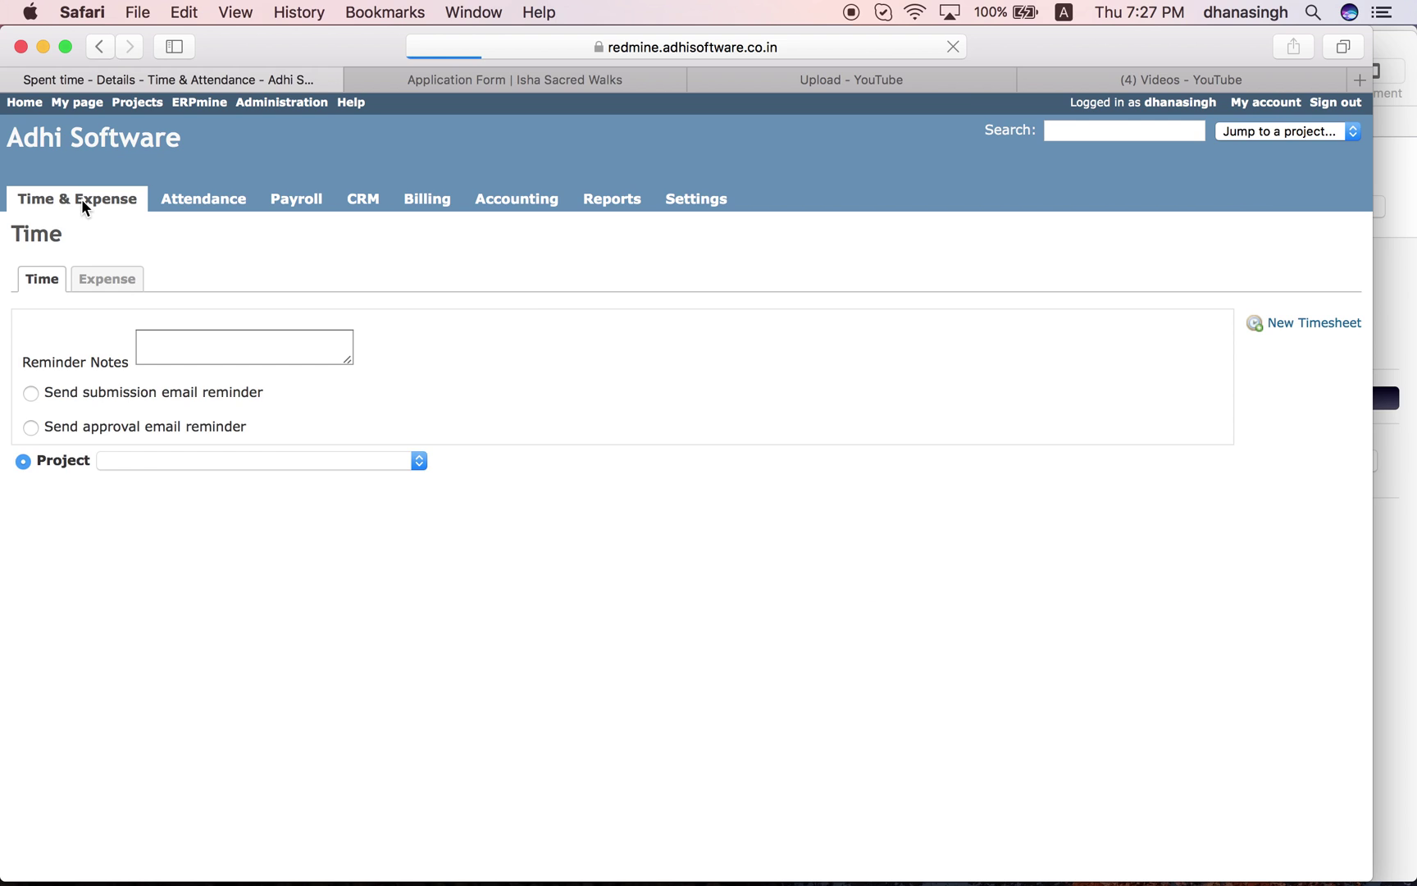
- View the 05/15/2017 expense sheet (INR 27023.00), then open Attendance's per-user leave balances
{"action": "left_click", "coordinate": [108, 279]}
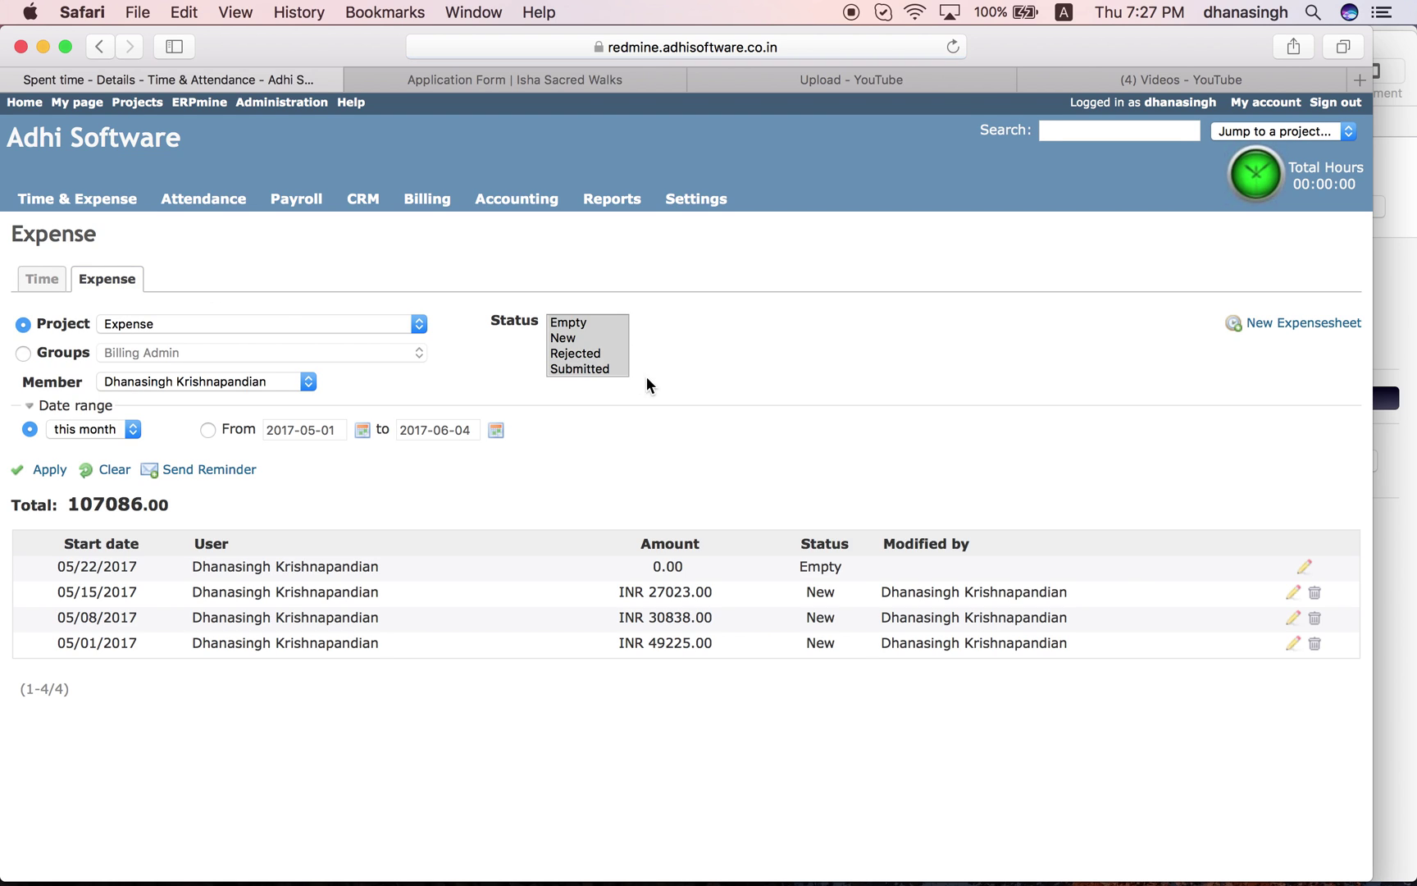
{"action": "left_click", "coordinate": [1293, 592]}
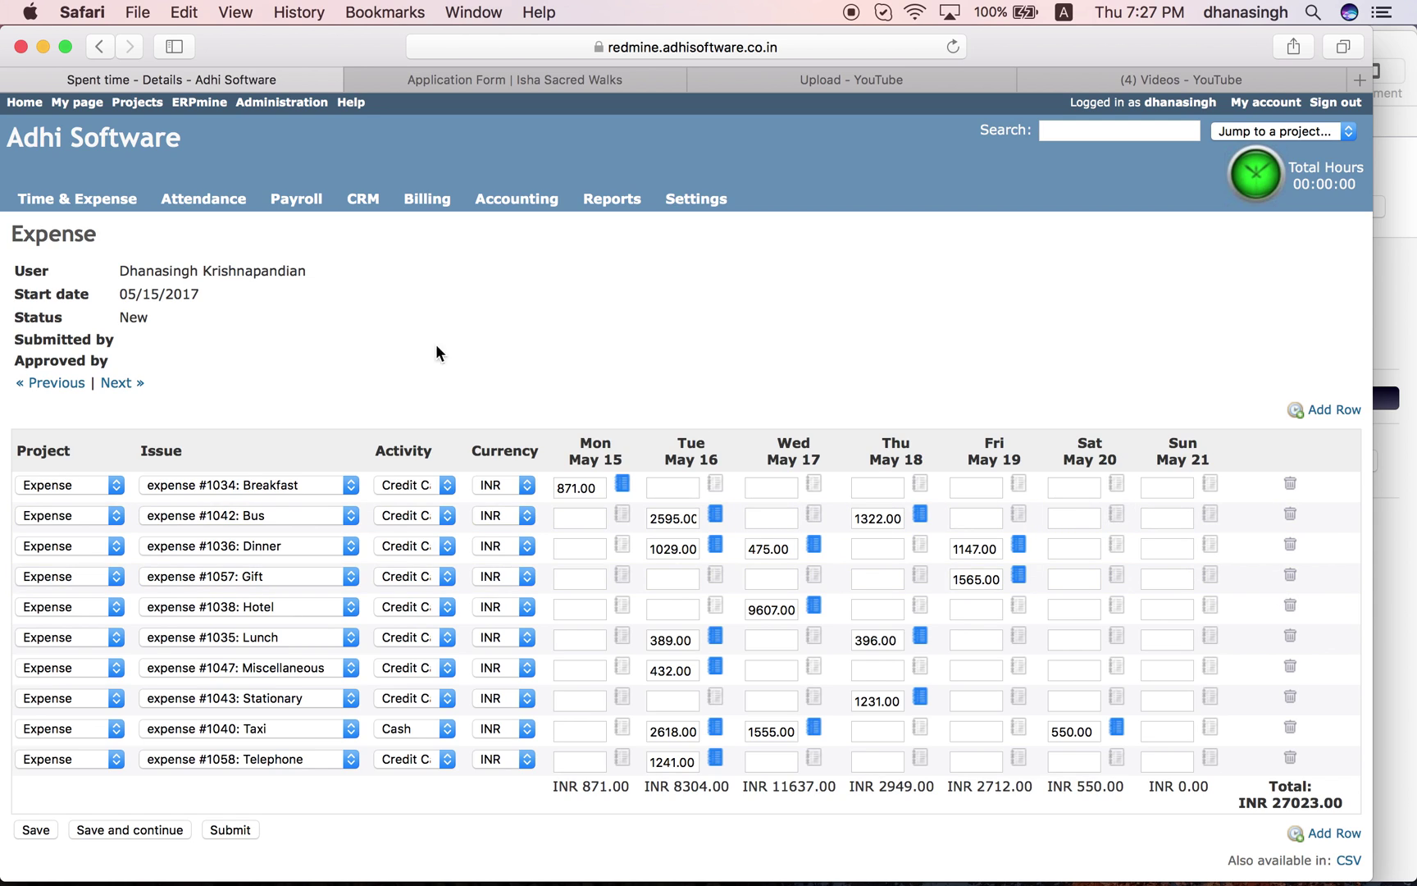
{"action": "left_click", "coordinate": [205, 201]}
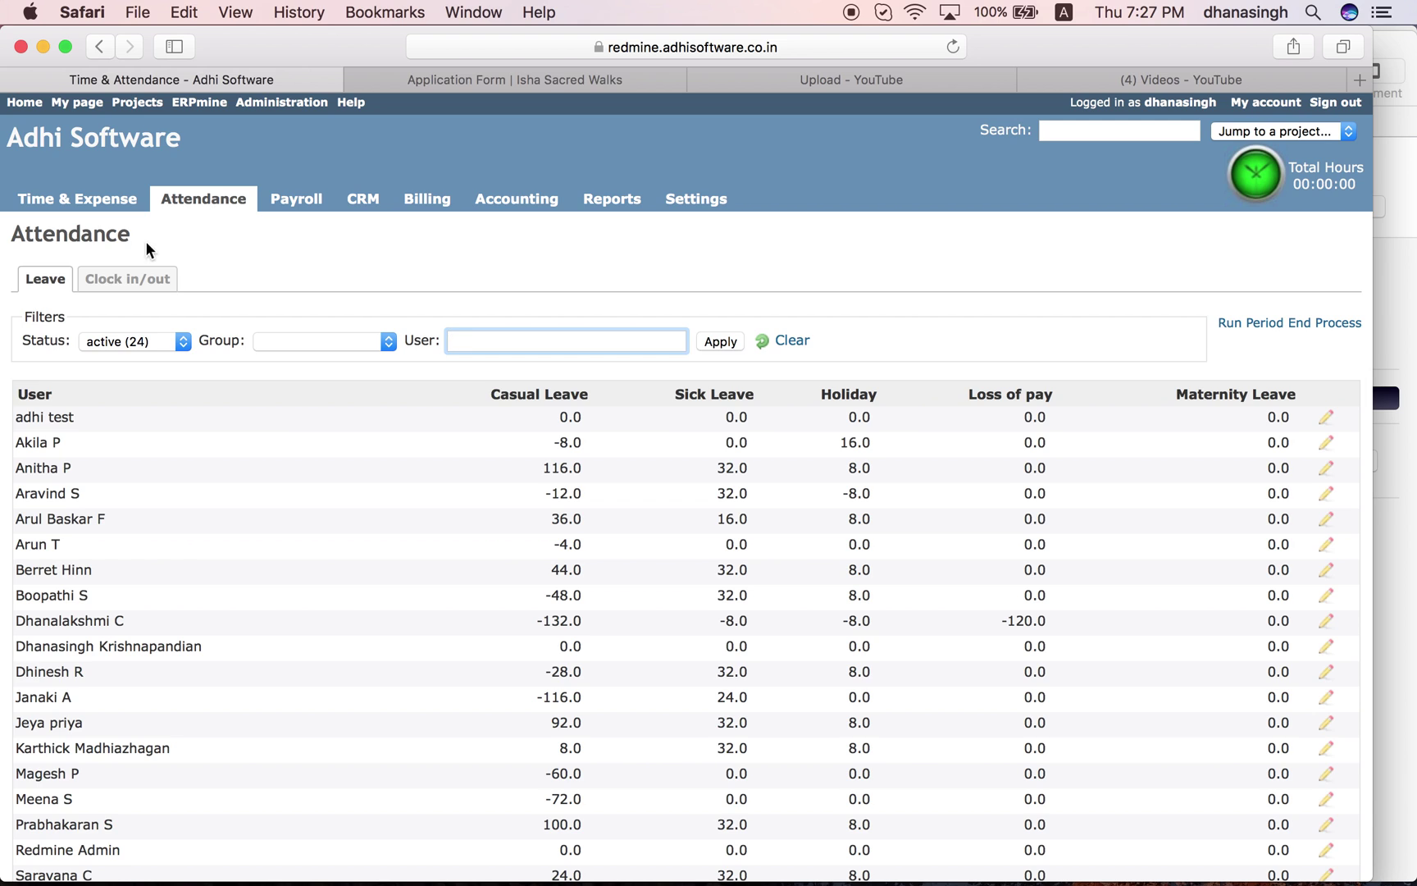
{"action": "left_click", "coordinate": [130, 280]}
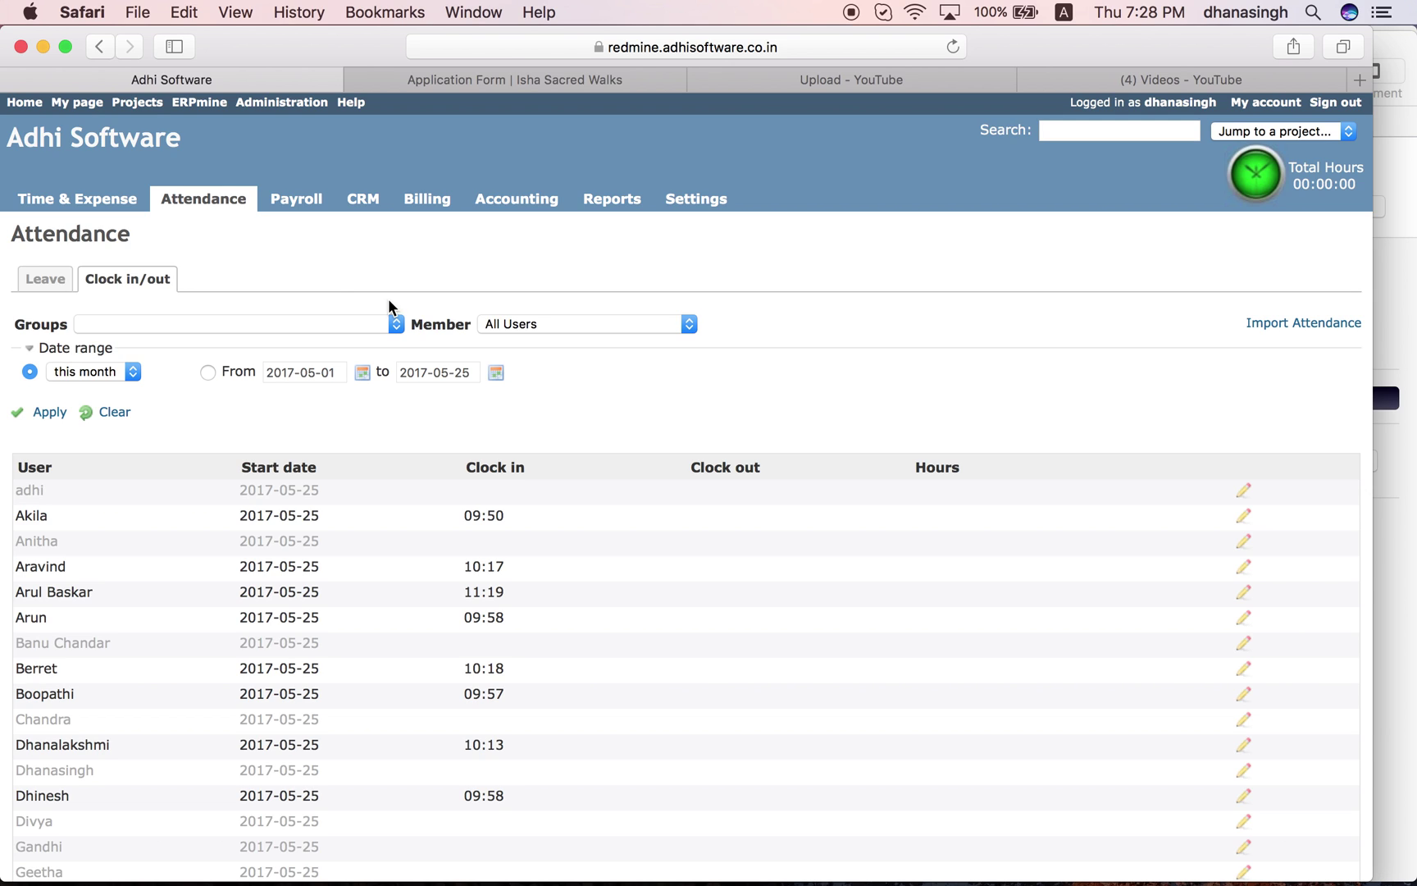
{"action": "left_click", "coordinate": [45, 277]}
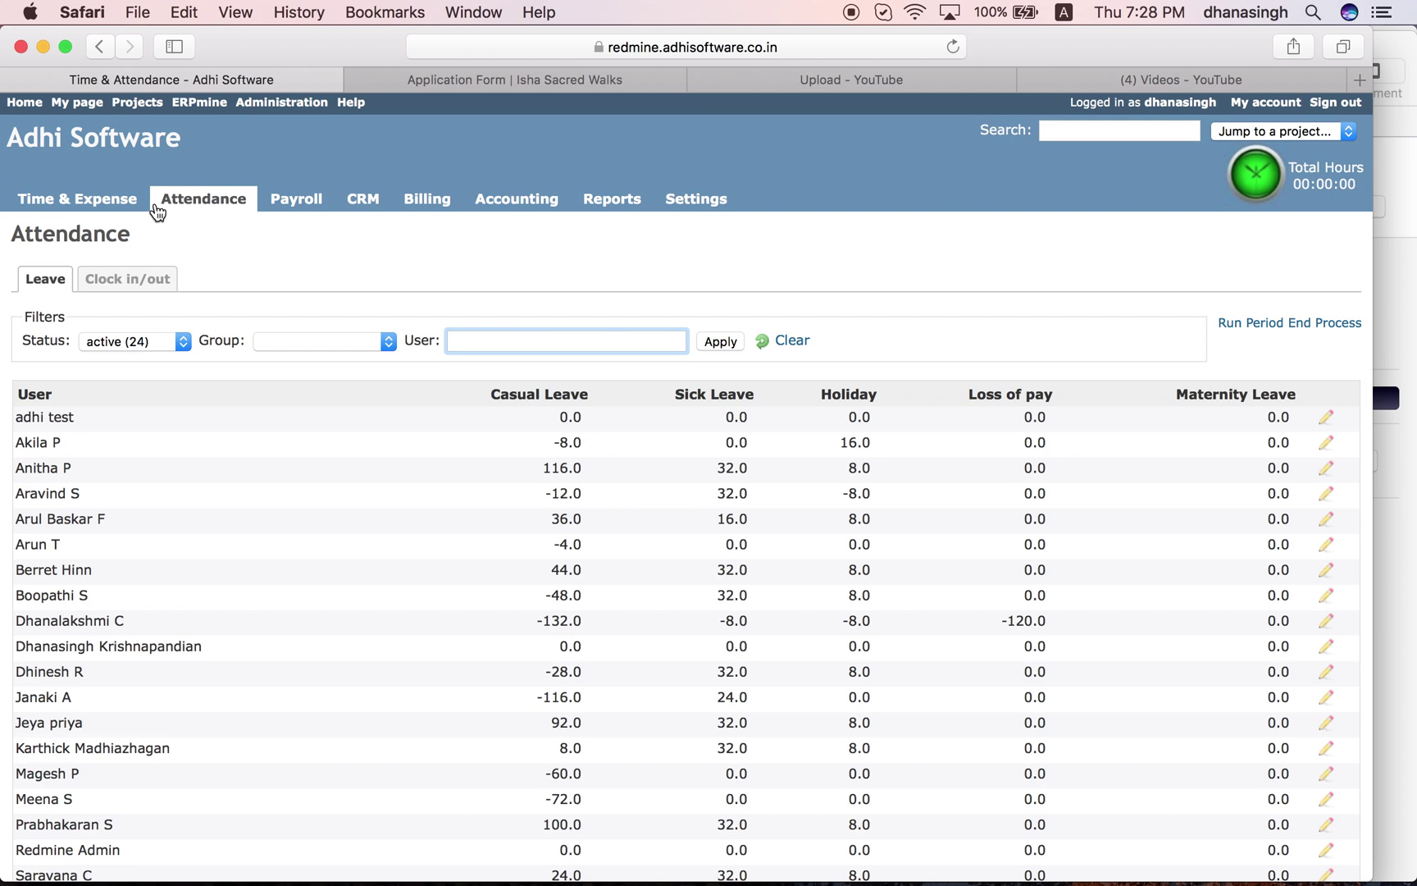
- Open Payroll, inspect one user's salary component settings, then return to the May 2017 salaries
{"action": "left_click", "coordinate": [291, 198]}
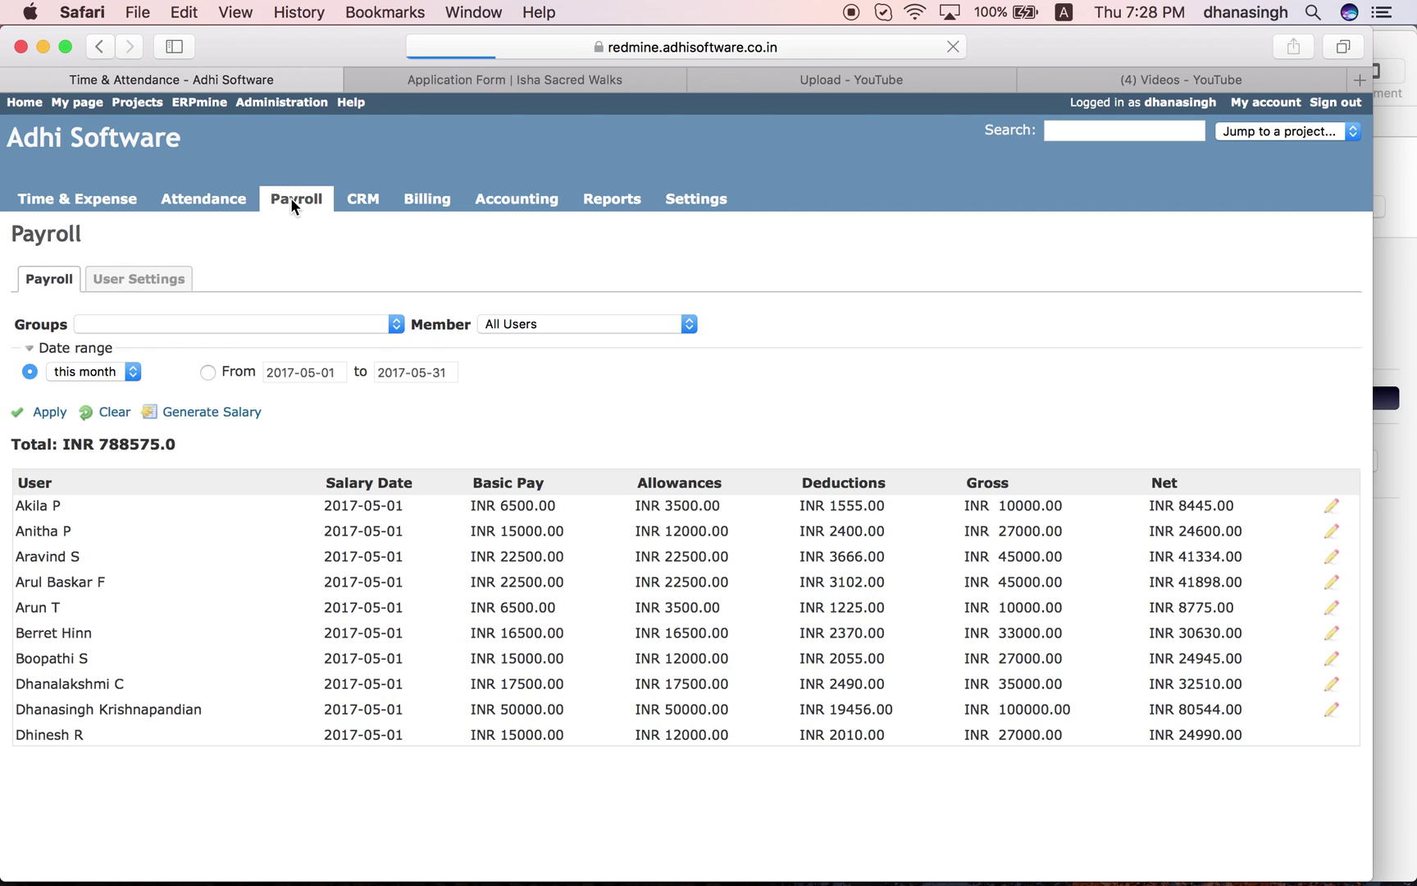
{"action": "left_click", "coordinate": [155, 281]}
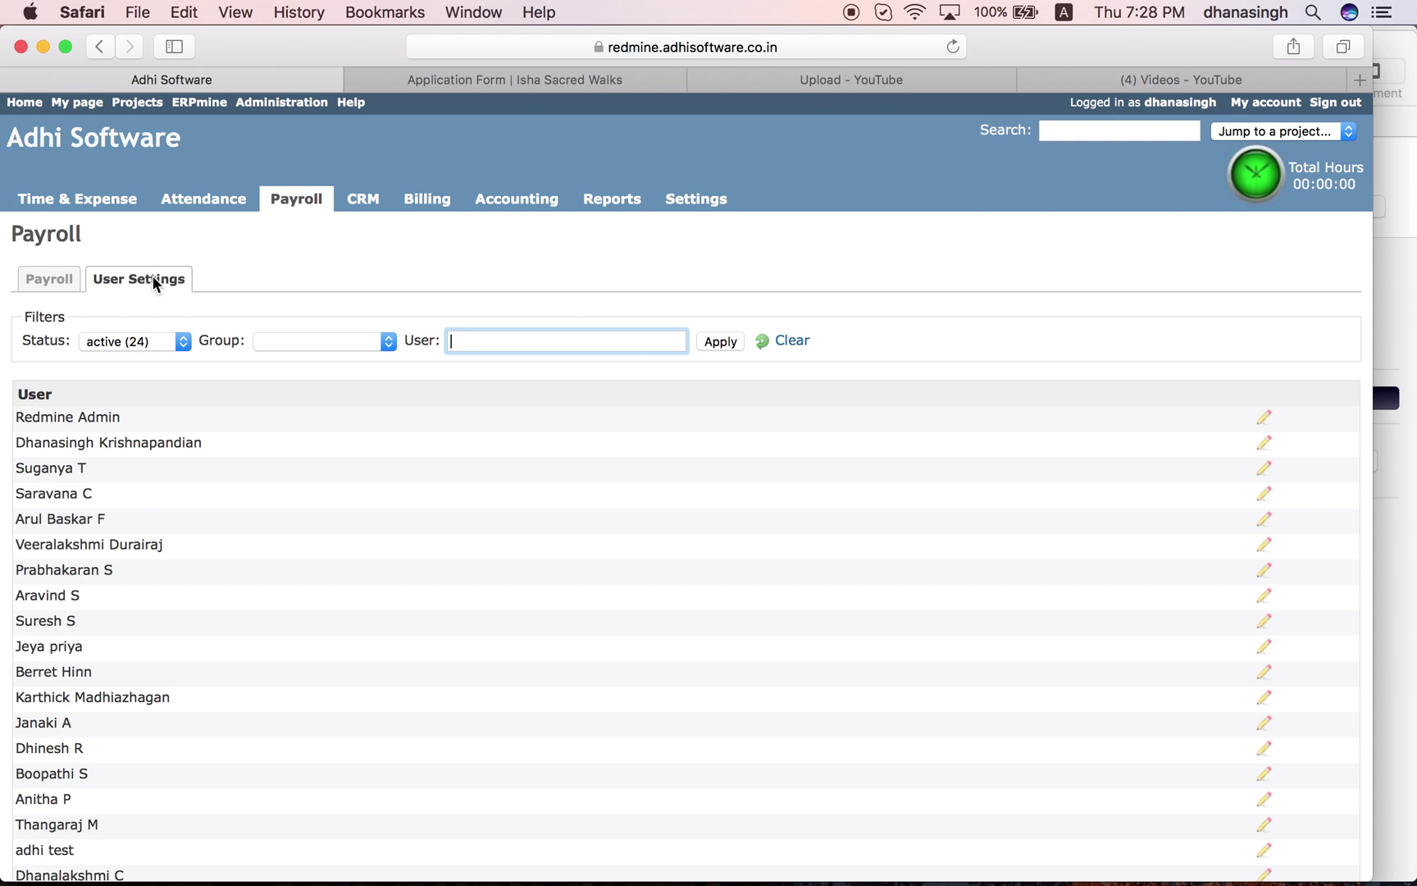
{"action": "left_click", "coordinate": [1263, 827]}
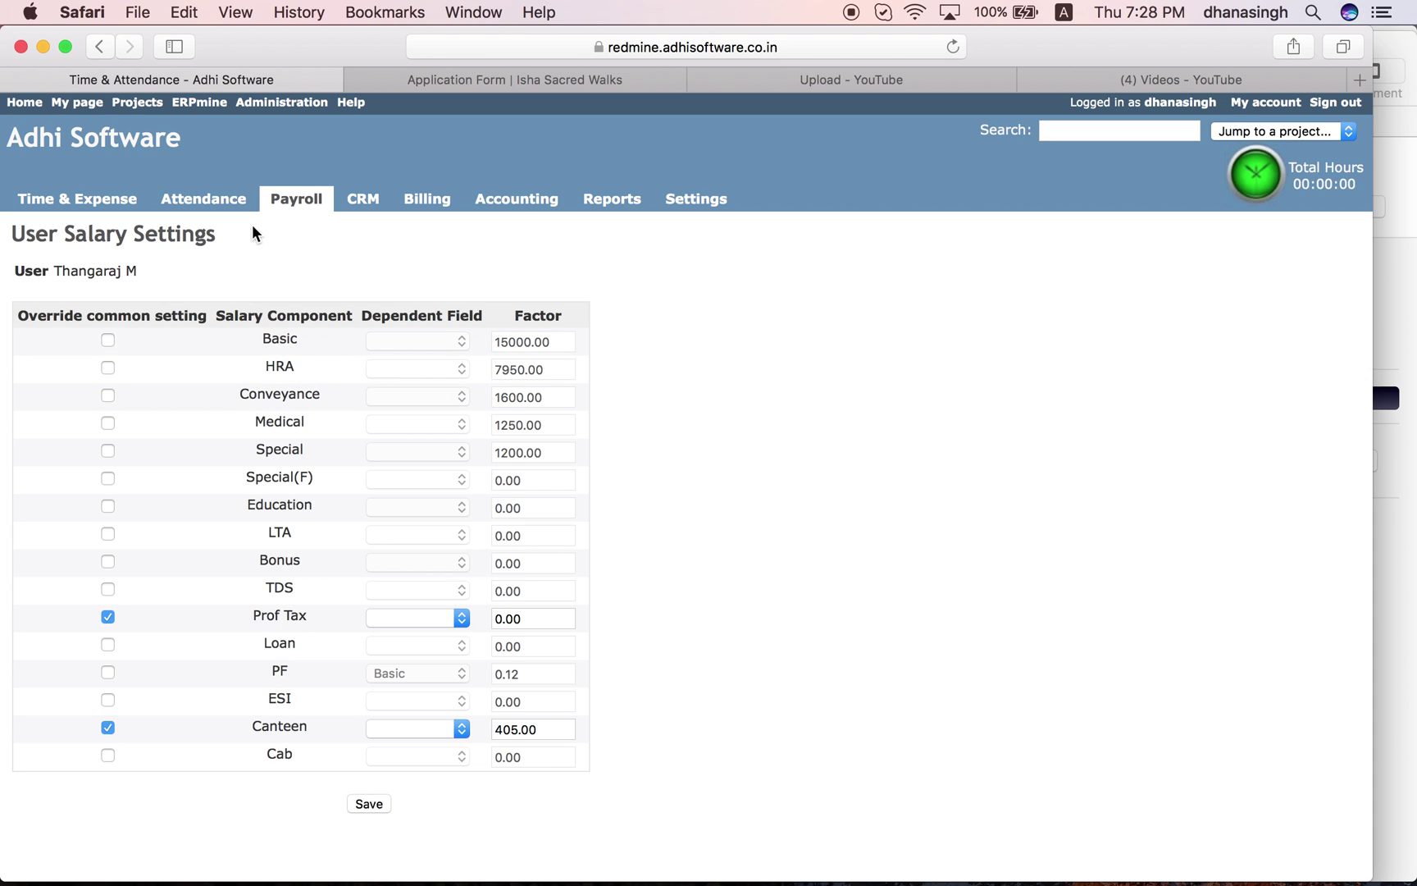
{"action": "left_click", "coordinate": [294, 201]}
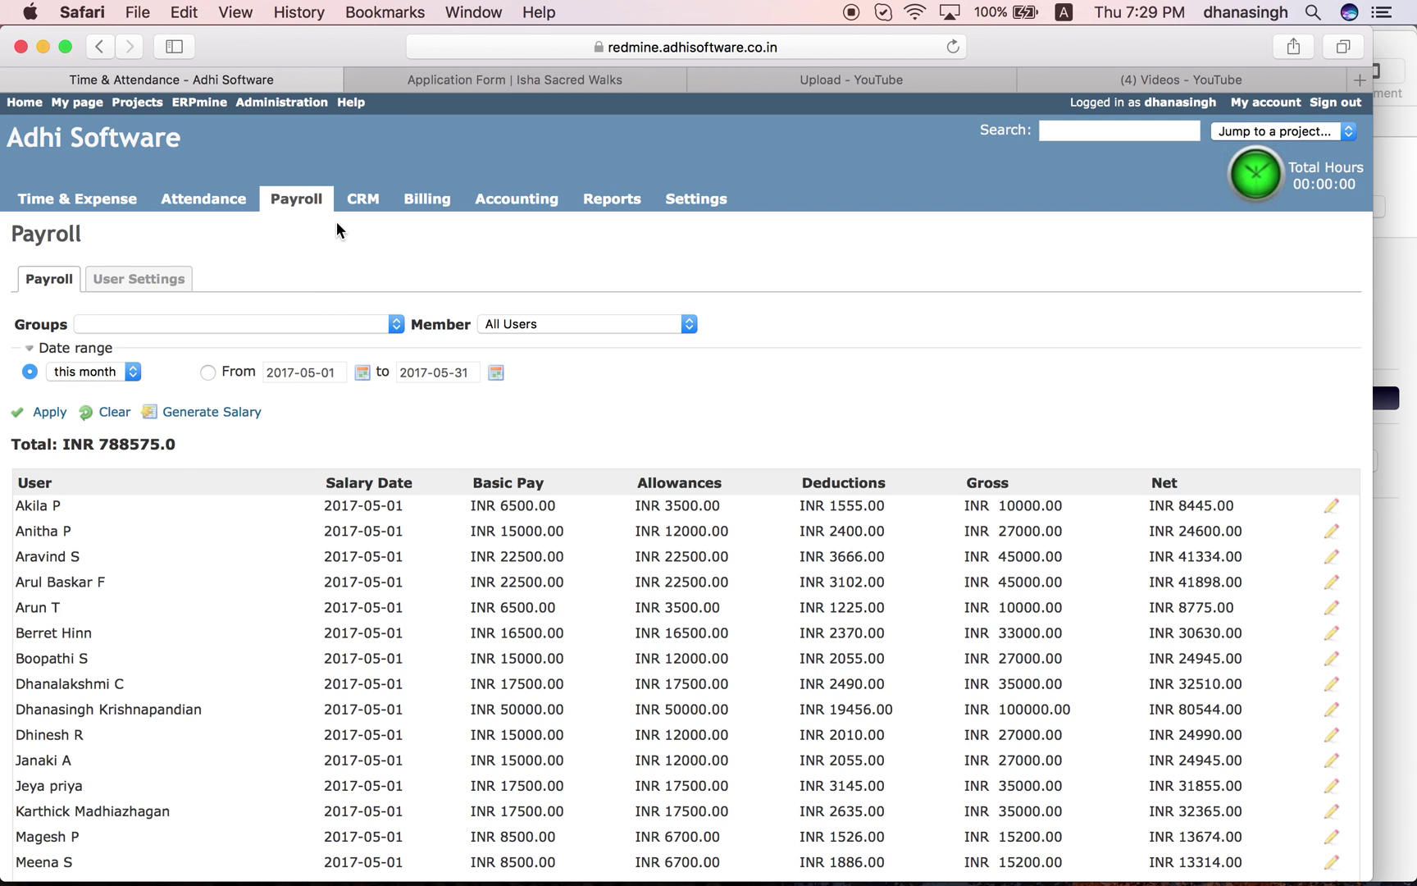
- Open Billing, list unbilled invoices, then show the four wire-transfer payments totalling $15070.00
{"action": "left_click", "coordinate": [420, 201]}
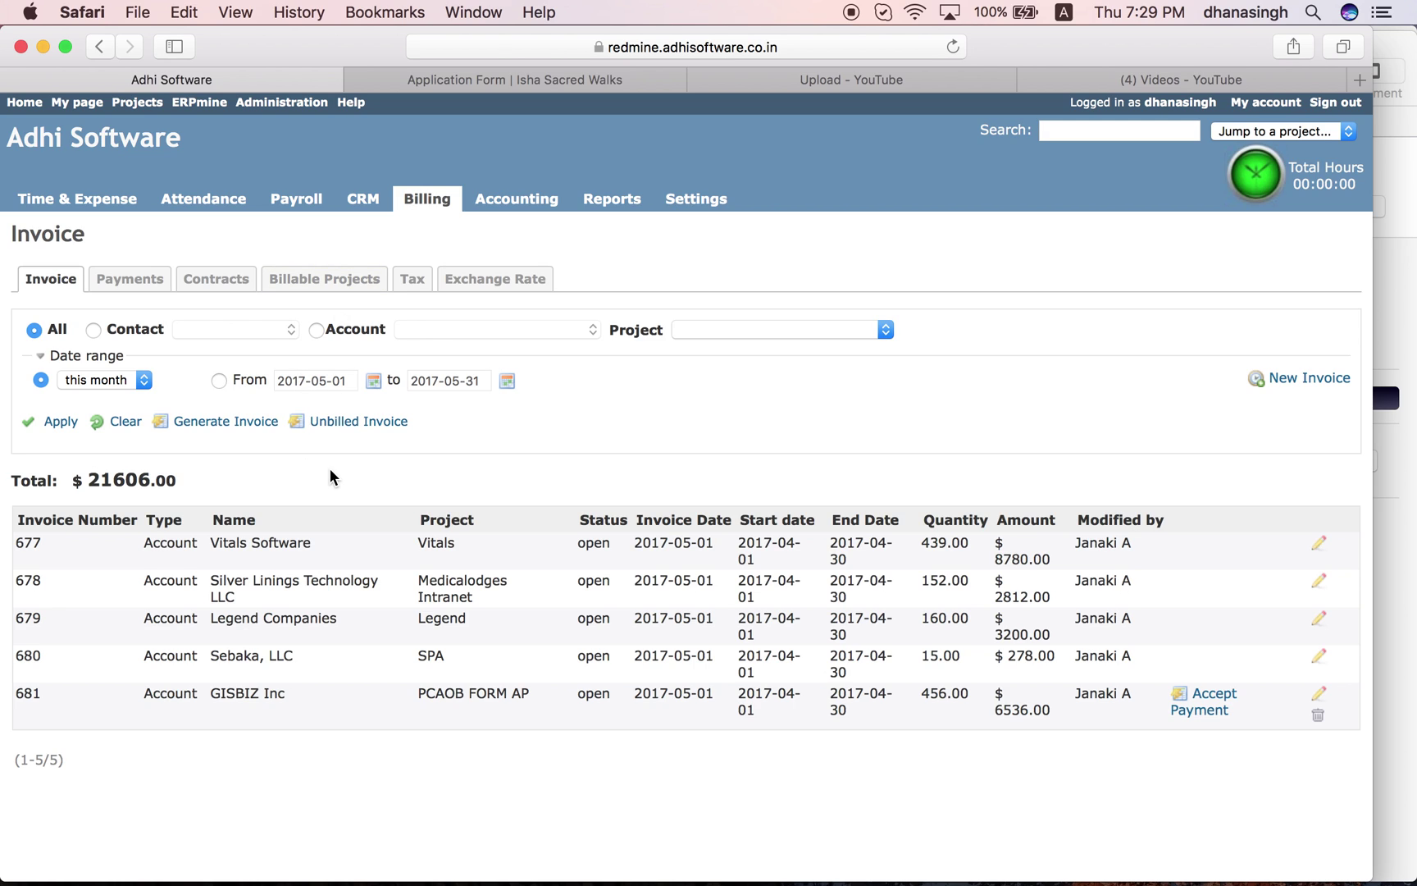
{"action": "left_click", "coordinate": [333, 423]}
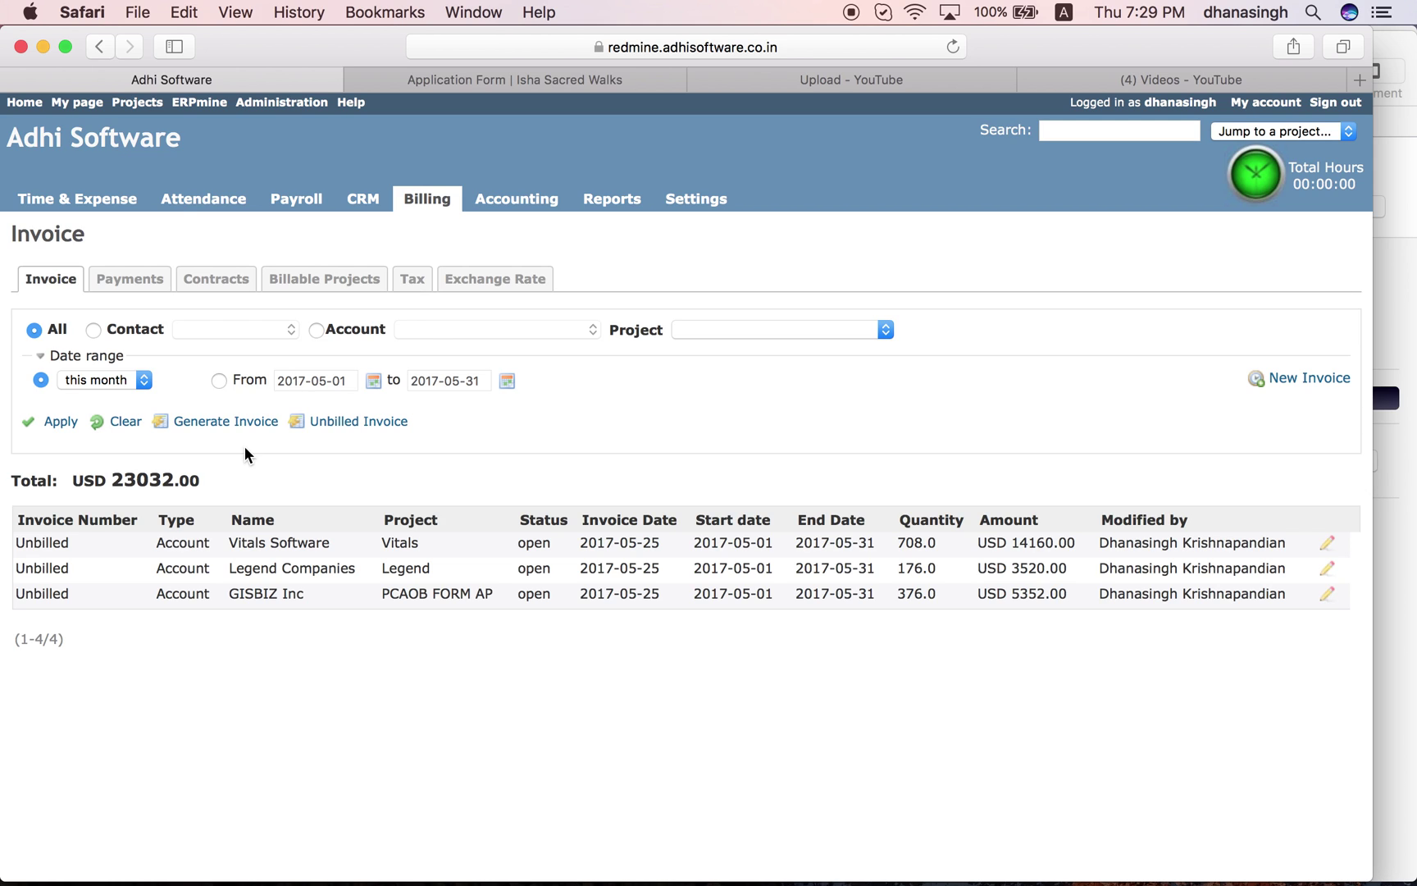
{"action": "left_click", "coordinate": [123, 283]}
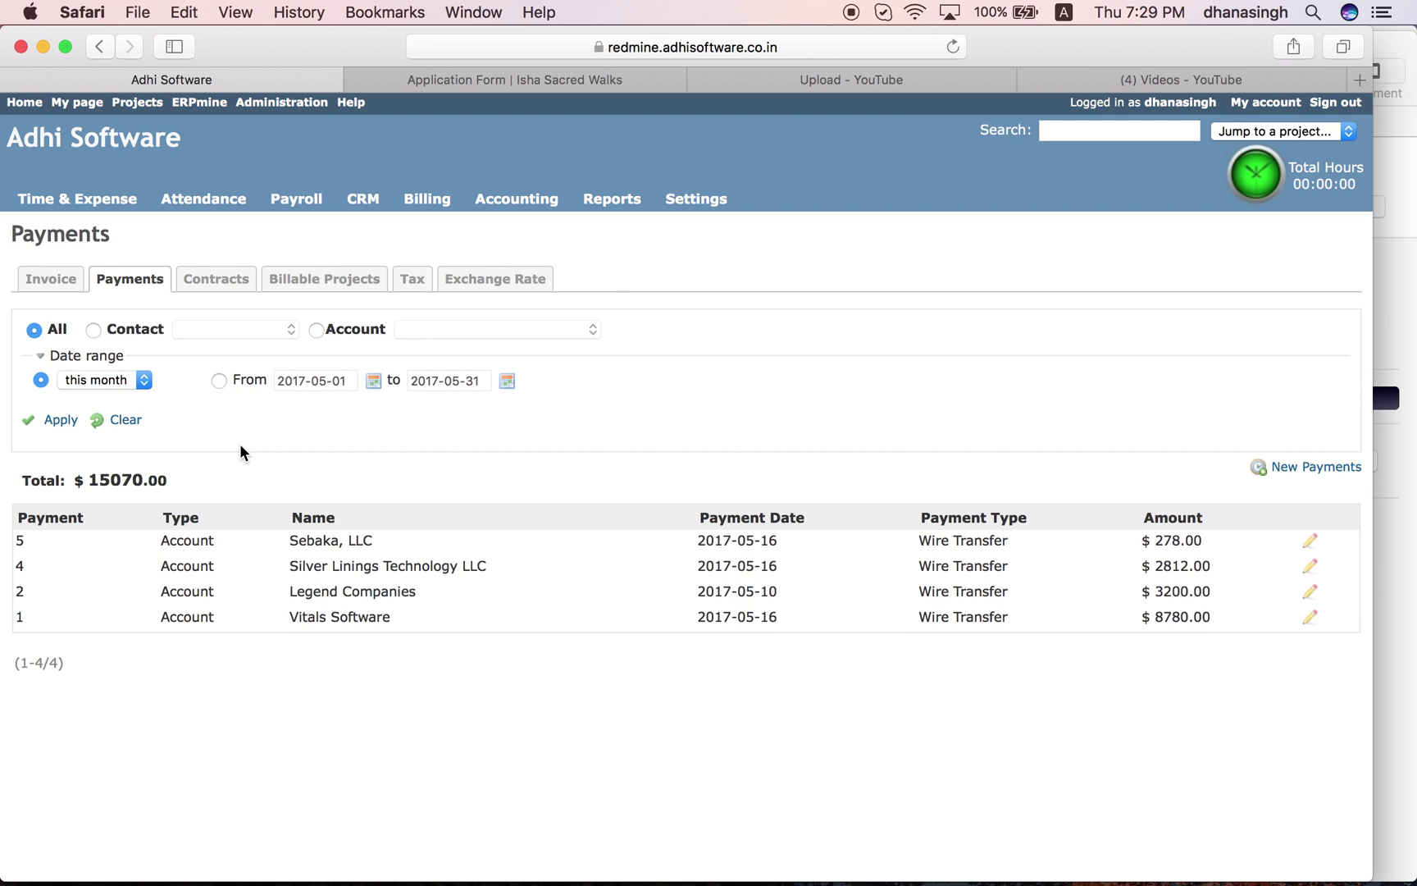
- Review Billing's taxes and exchange rates, then open this month's Accounting transactions
{"action": "left_click", "coordinate": [412, 284]}
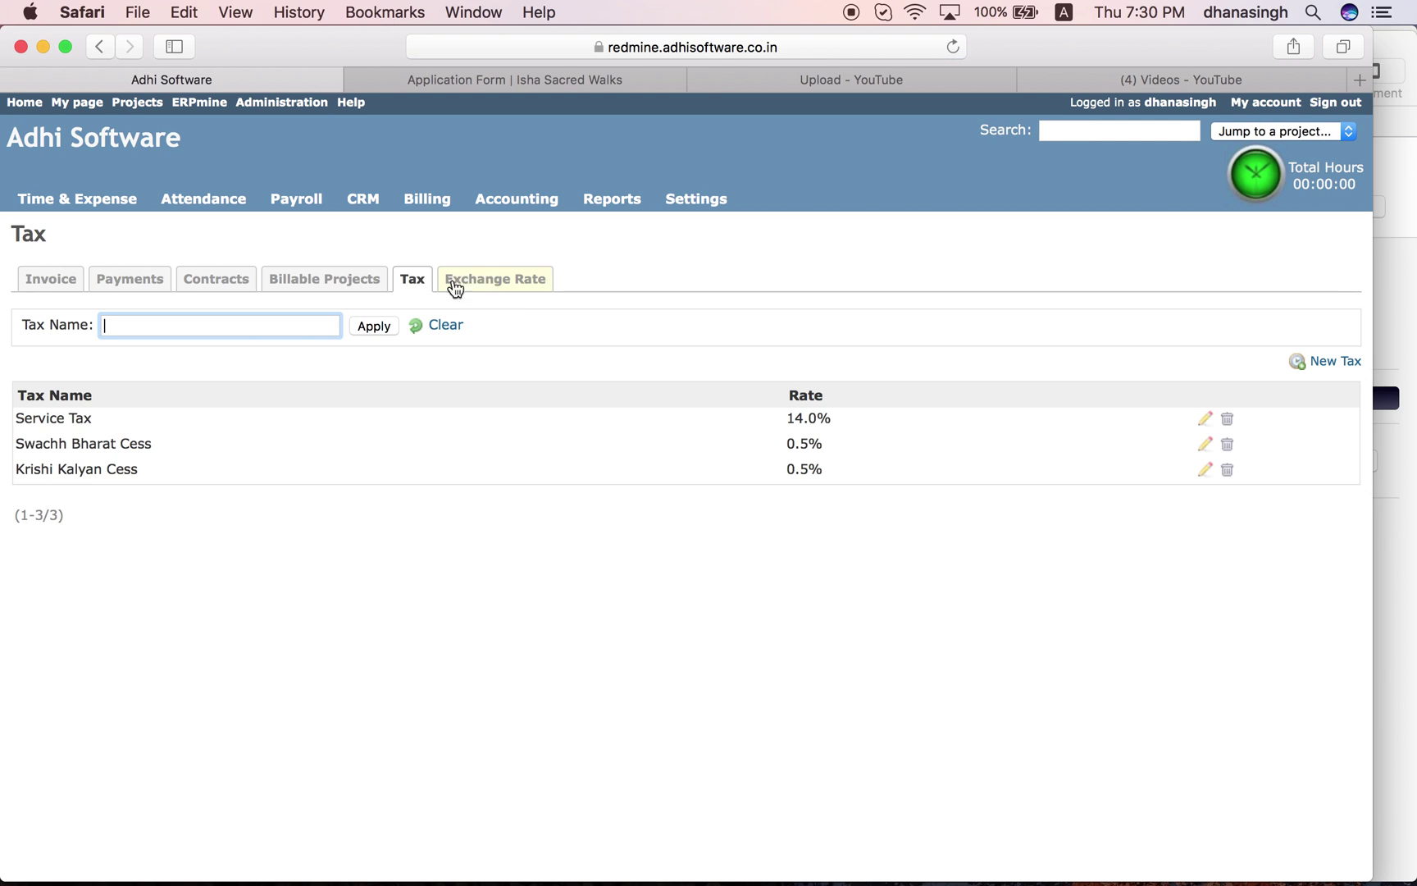
{"action": "left_click", "coordinate": [488, 276]}
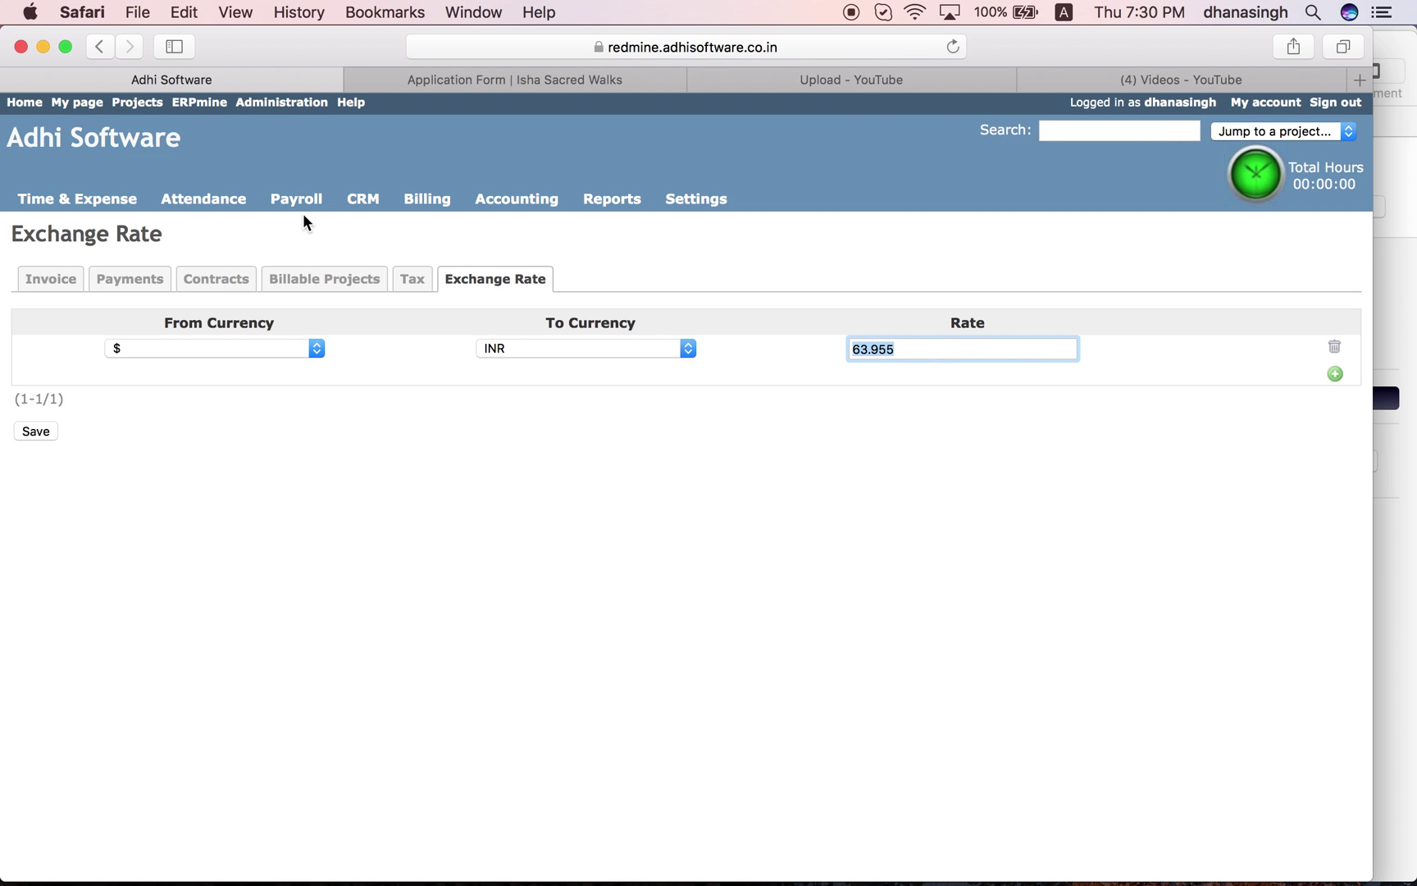
{"action": "left_click", "coordinate": [498, 199]}
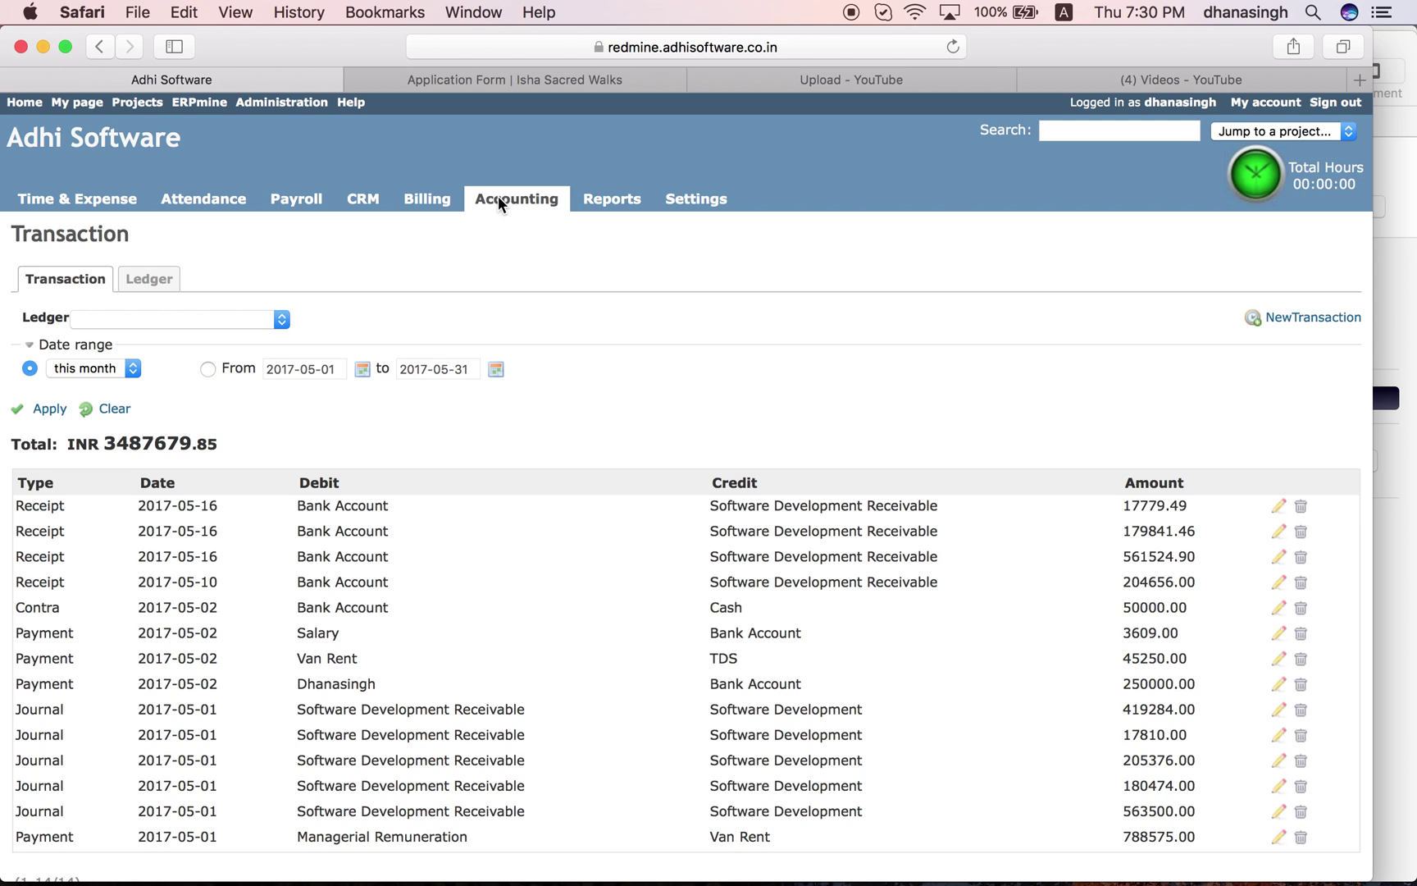
- Show the Accounting Ledger page with income and expense ledgers totalling INR 32626463.54
{"action": "left_click", "coordinate": [141, 274]}
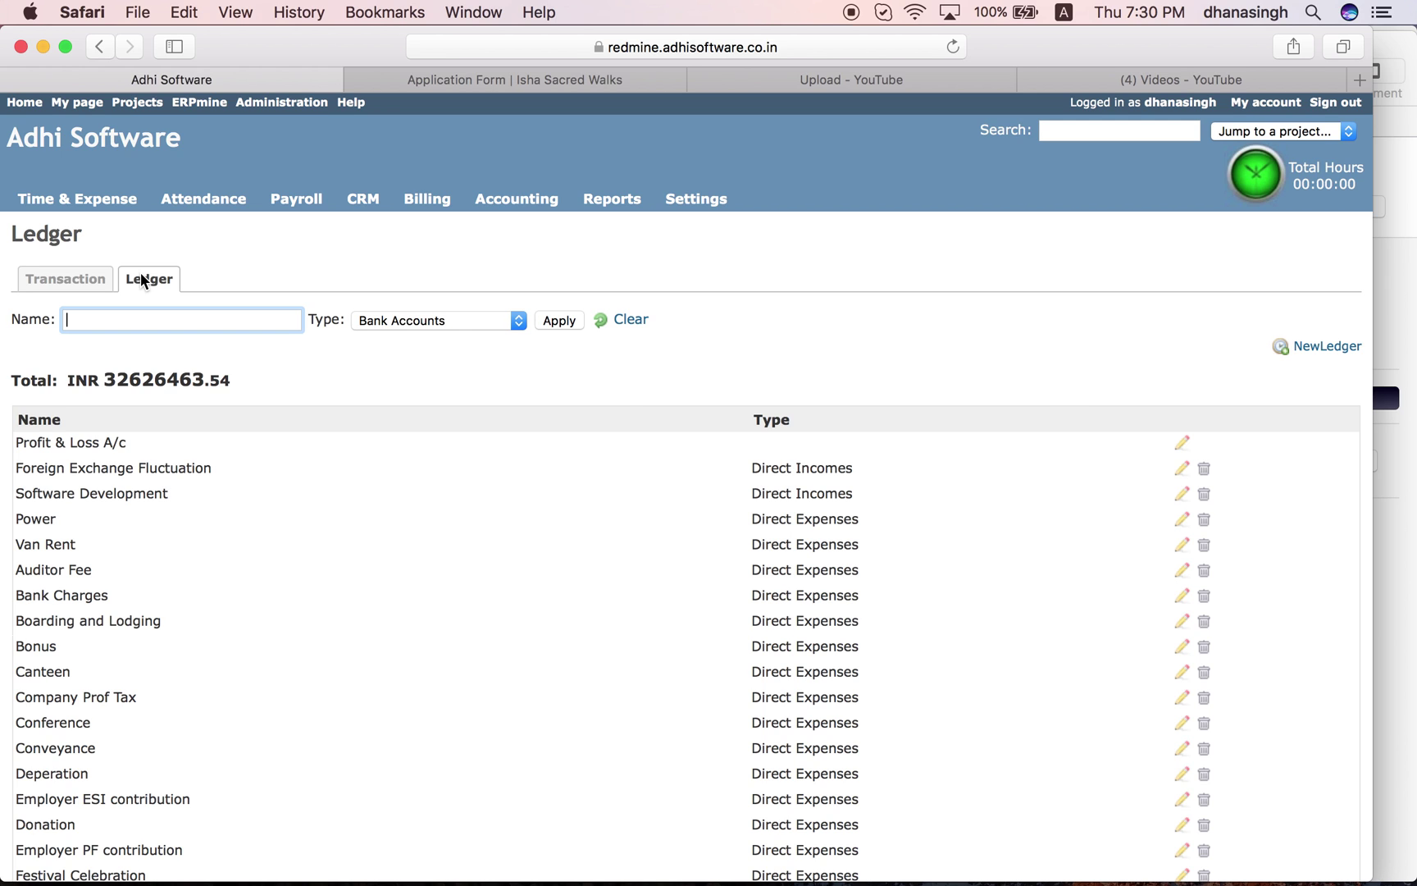
{"action": "key", "text": "super+Tab"}
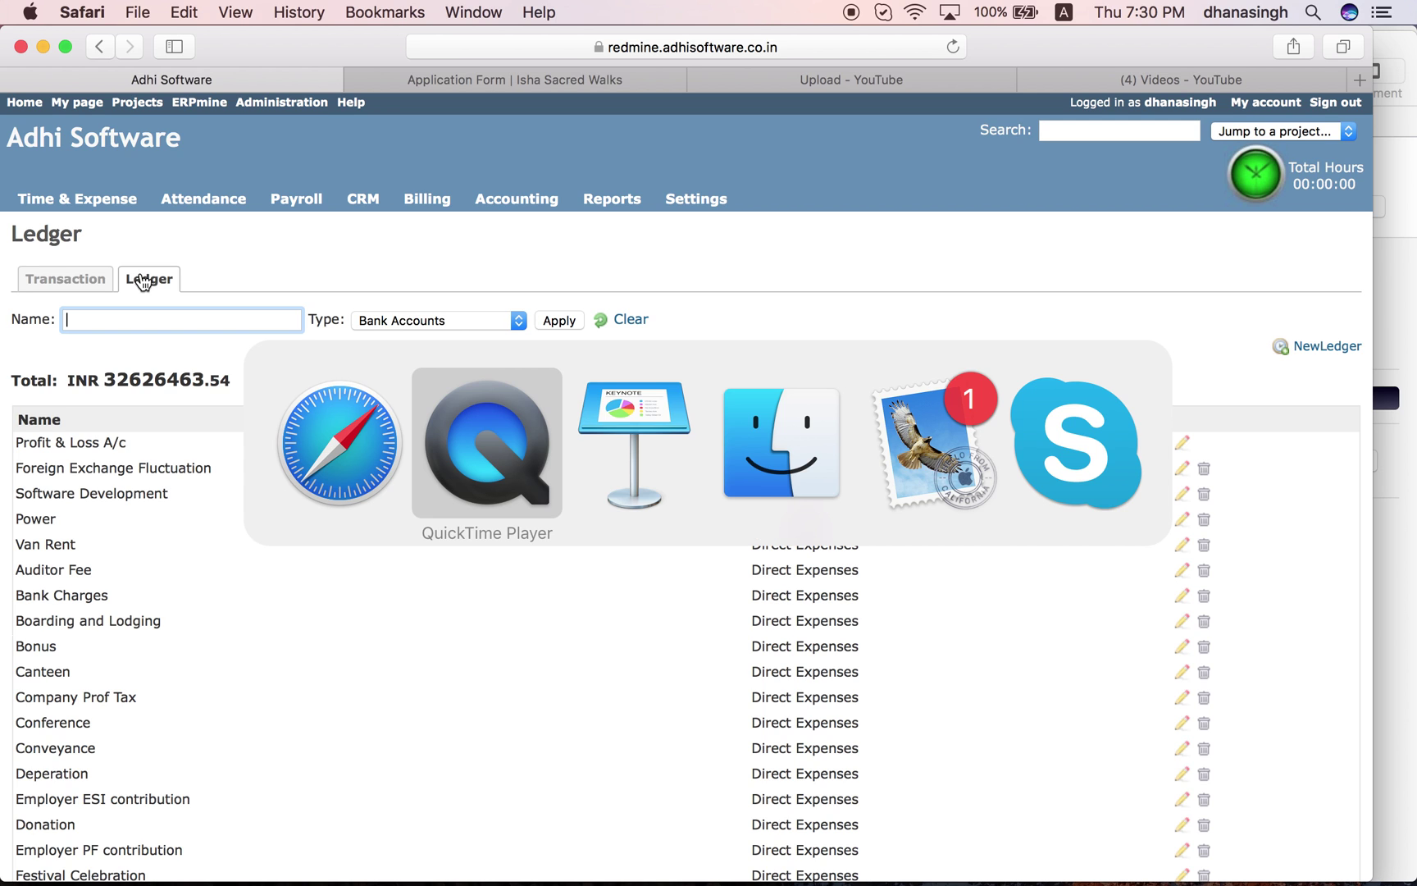
- Bring Keynote back to the front and display slide 10, 'Contact Us'
{"action": "key", "text": "super+Tab"}
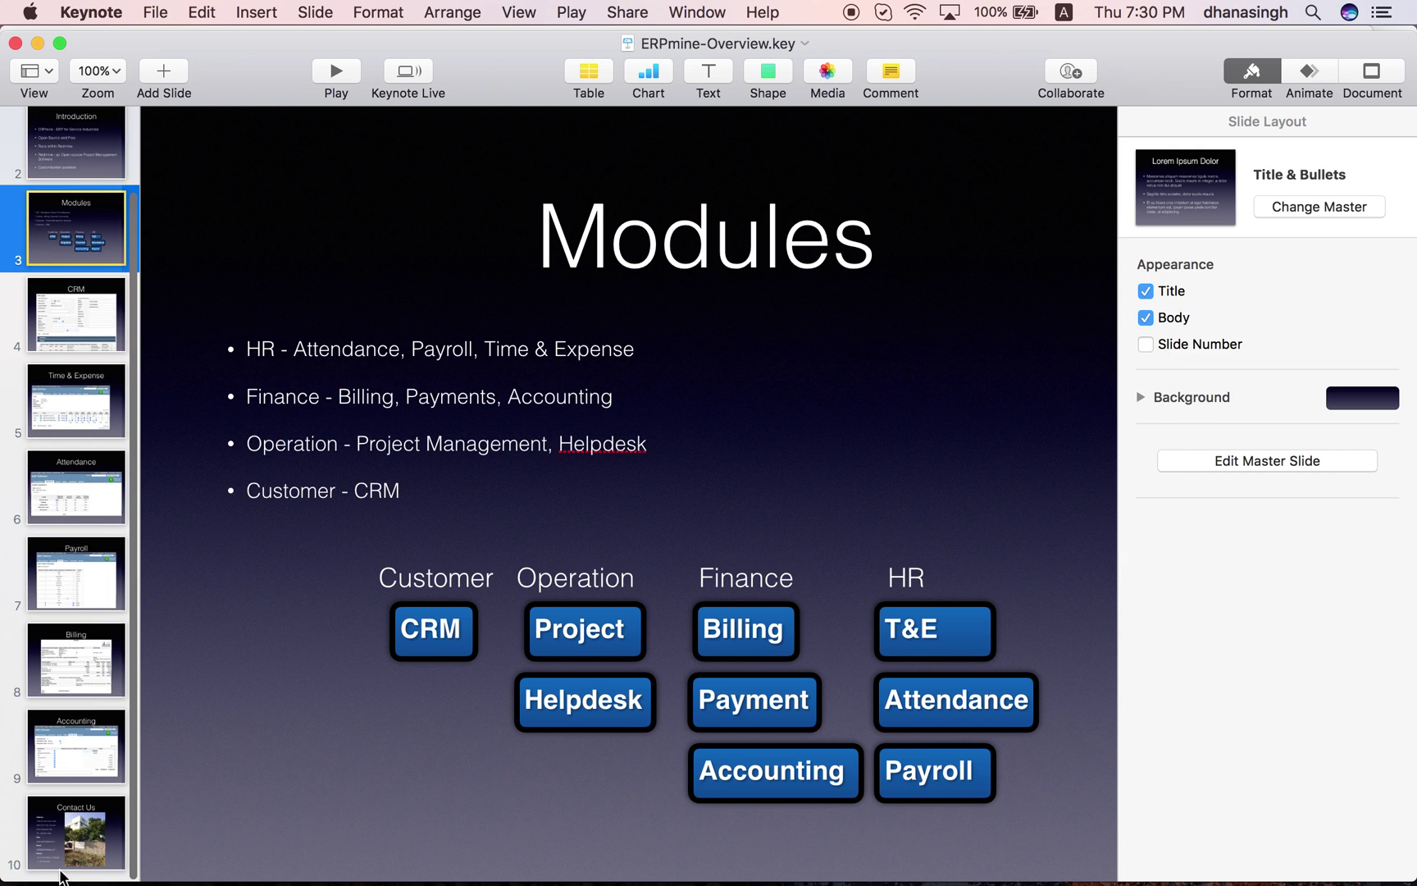
{"action": "left_click", "coordinate": [78, 845]}
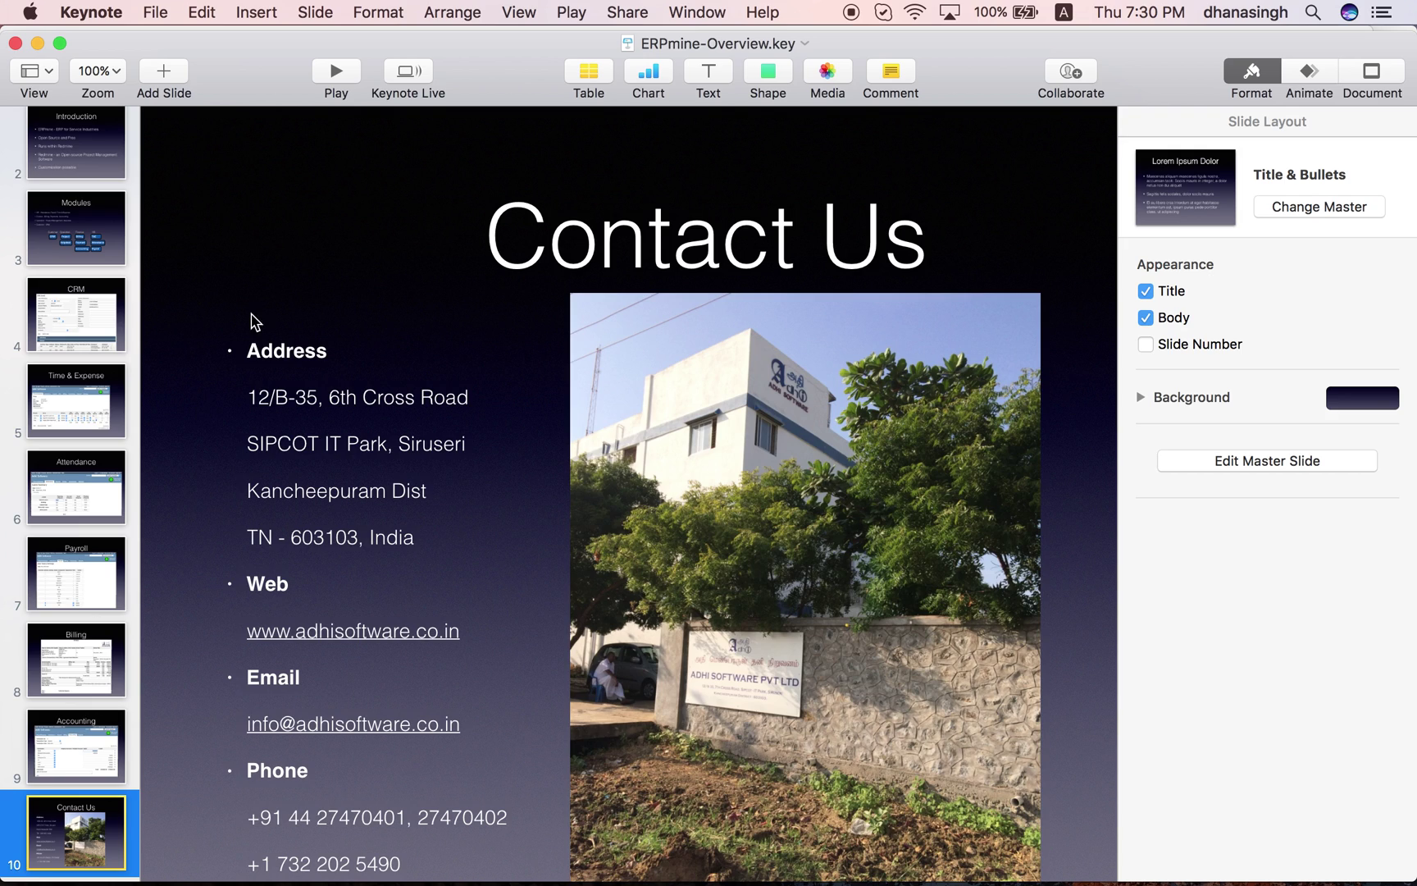